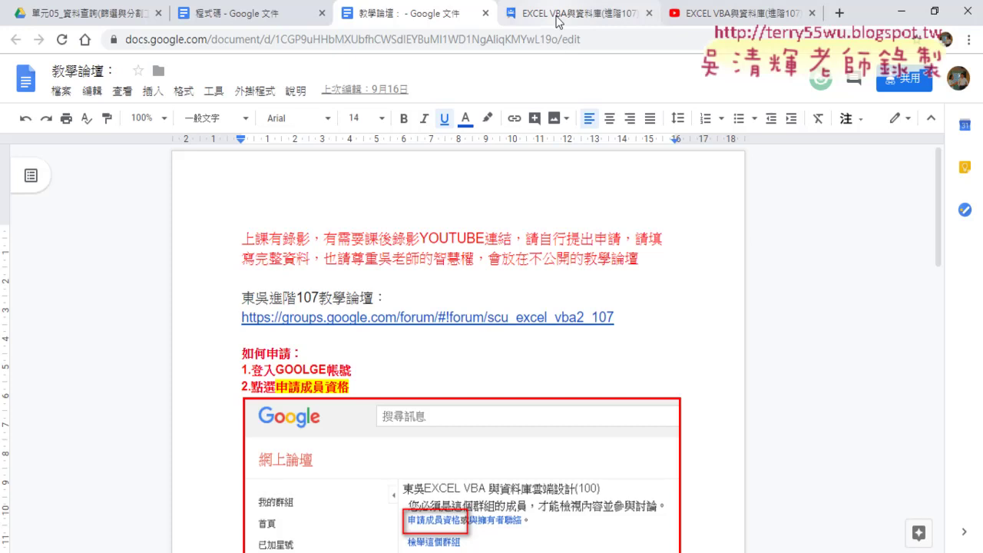
# - Switch to the browser tab with the EXCEL VBA與資料庫(進階107) forum post
pyautogui.click(556, 17)
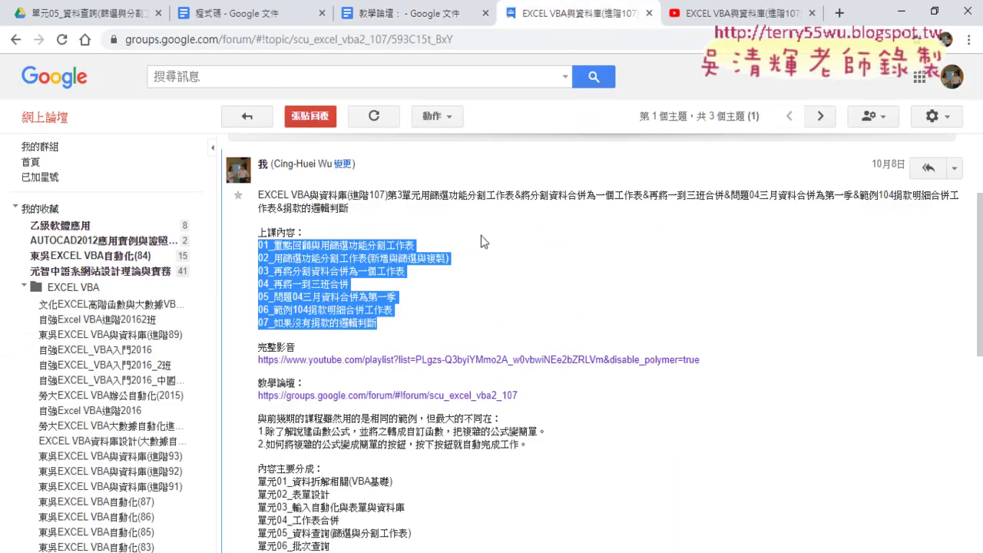
# - Select just the character 篩 in the lesson 01 line of the post
pyautogui.click(274, 253)
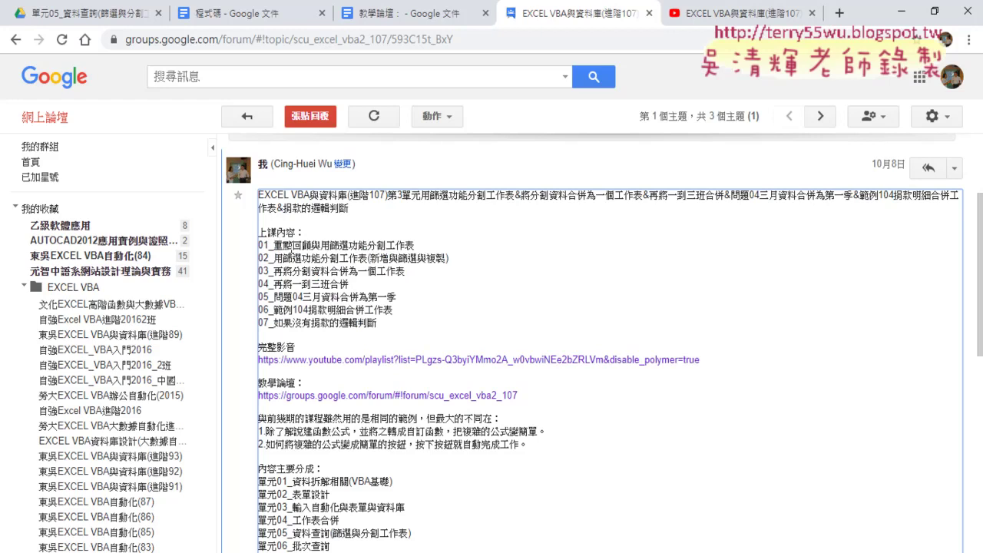
pyautogui.moveTo(321, 246); pyautogui.dragTo(414, 245)
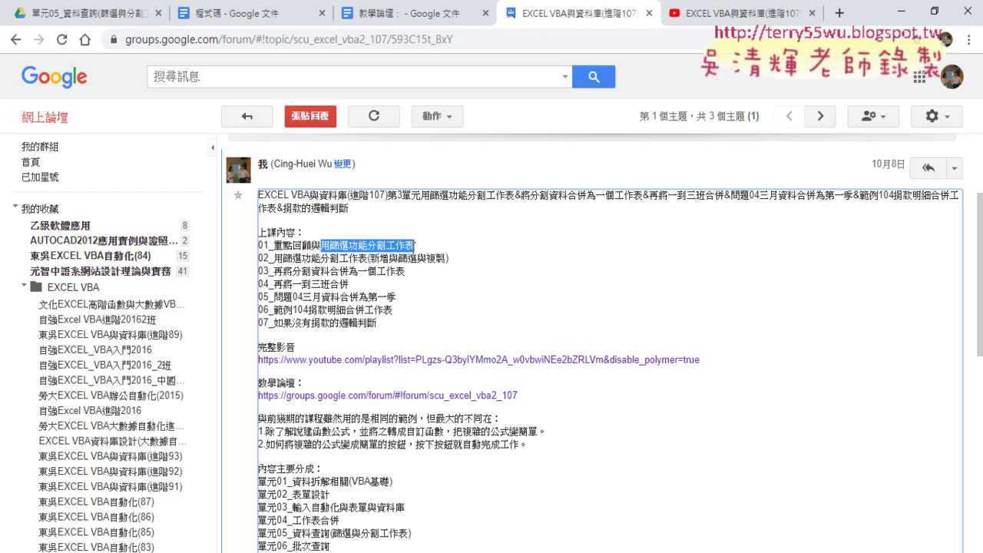
pyautogui.moveTo(330, 245); pyautogui.dragTo(347, 243)
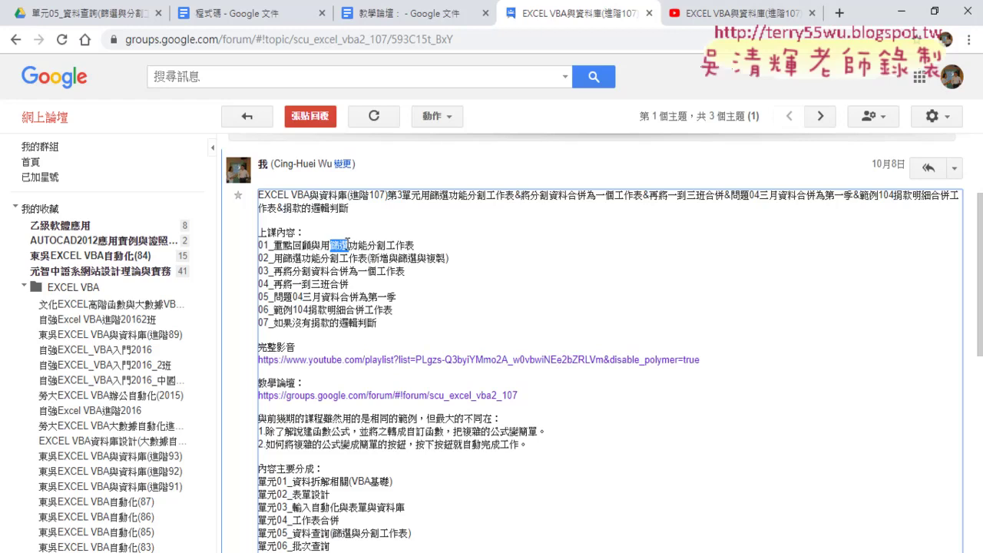
# - Navigate from _雲端白板畫面 into 單元02 and open the 326班級成績查詢 document
pyautogui.click(103, 22)
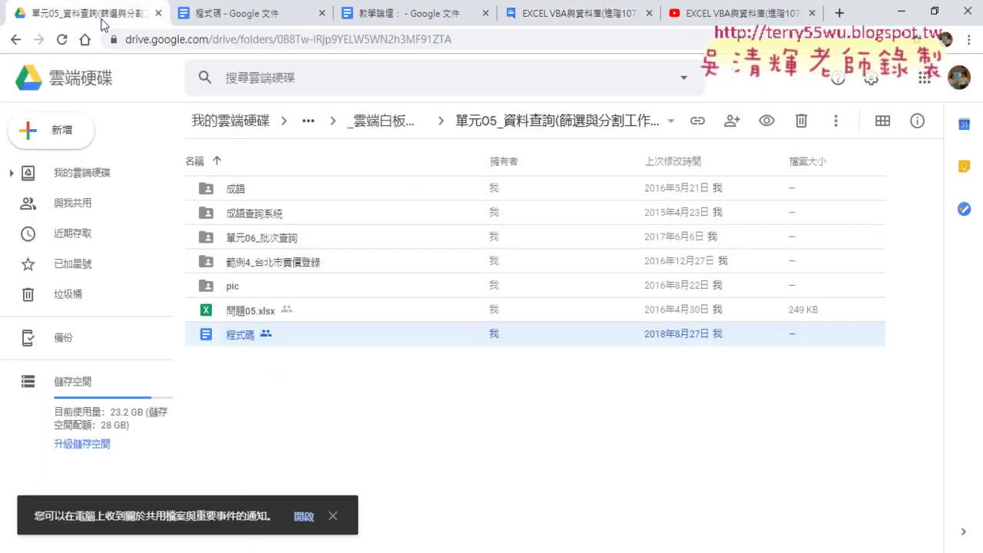
pyautogui.click(17, 39)
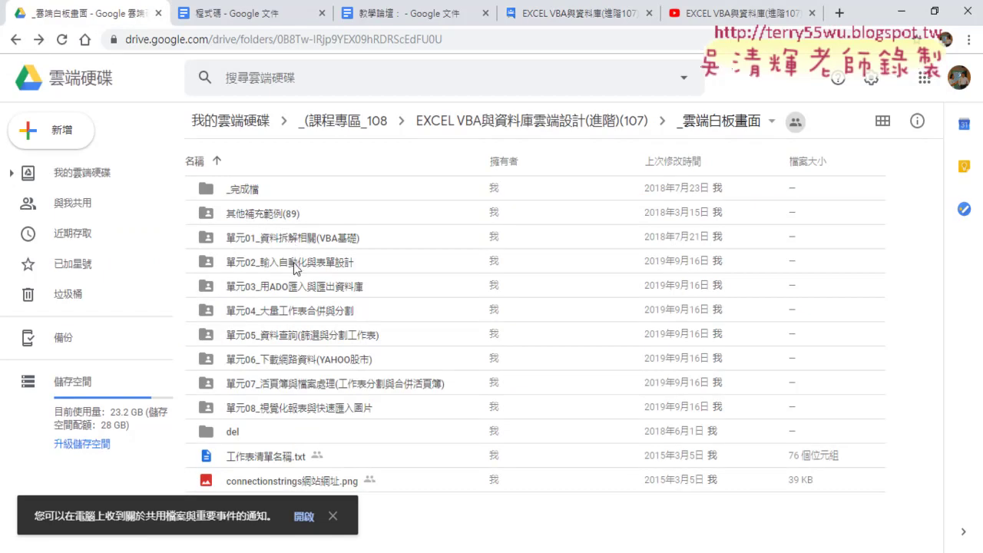
pyautogui.doubleClick(296, 265)
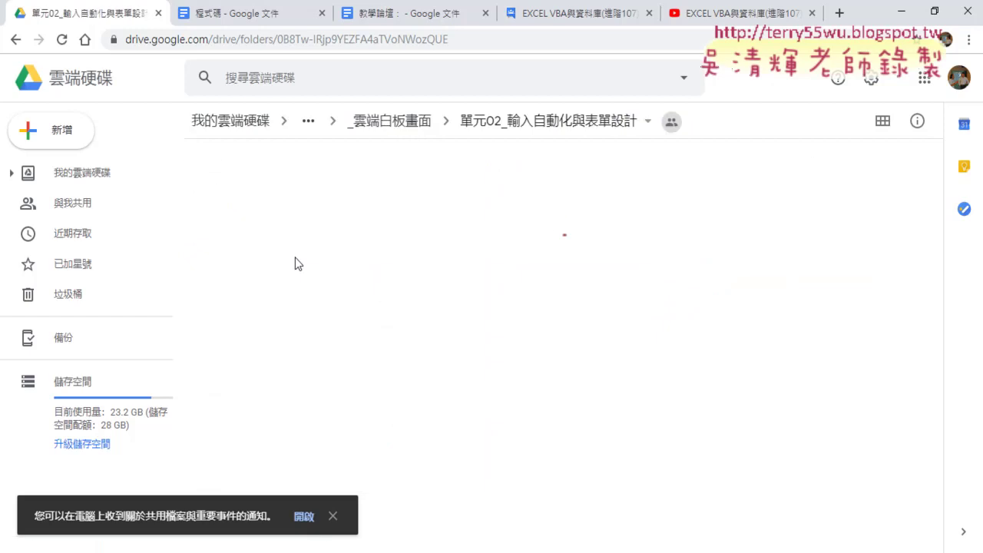
pyautogui.doubleClick(294, 261)
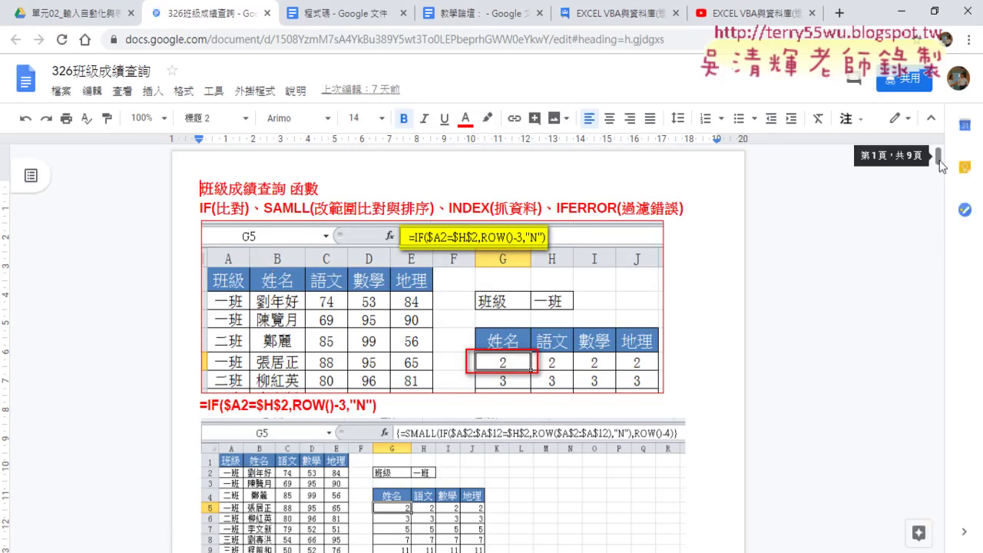
# - Go to page 5, select the inner For j loop, then reach the 用篩選分割工作表 section
pyautogui.moveTo(938, 163); pyautogui.dragTo(940, 348)
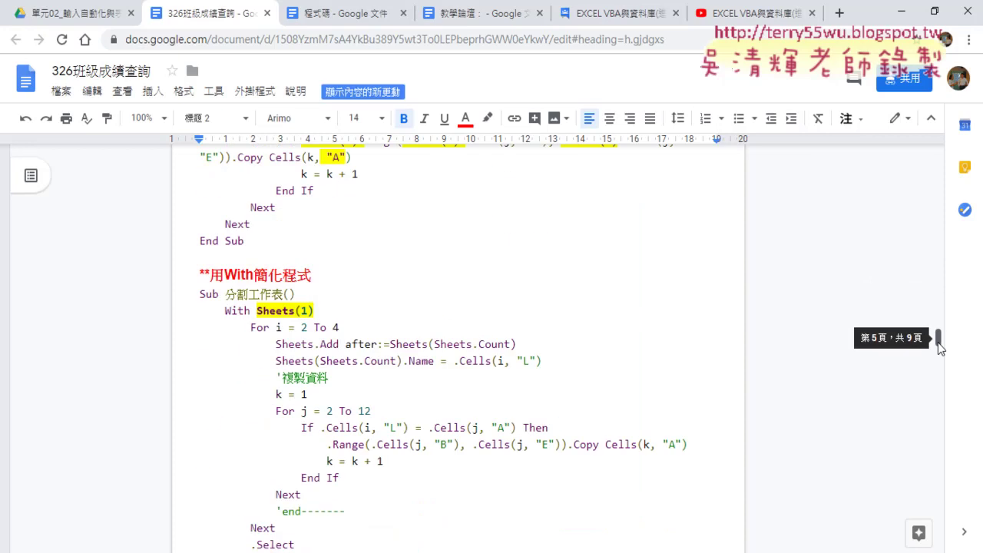
pyautogui.moveTo(941, 348); pyautogui.dragTo(940, 353)
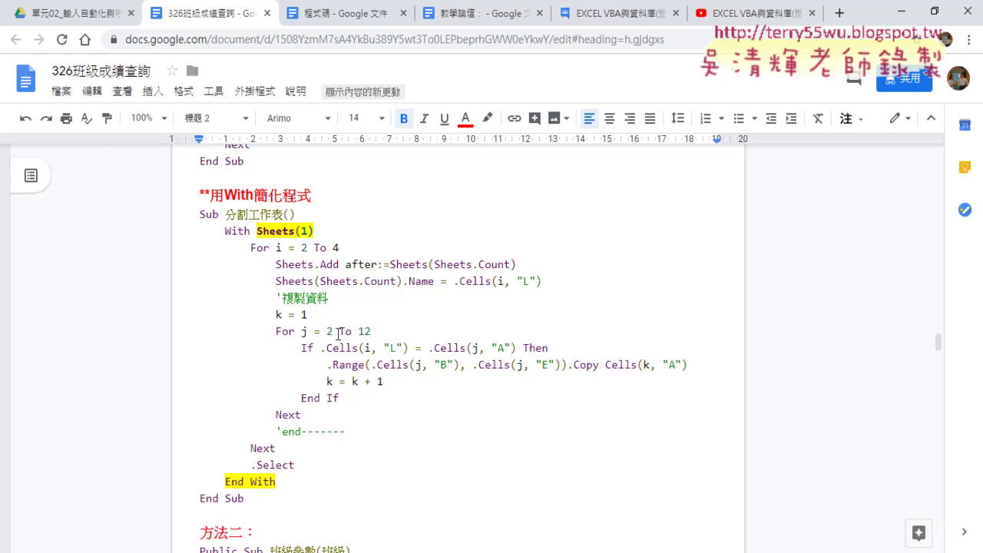
pyautogui.moveTo(273, 333); pyautogui.dragTo(514, 397)
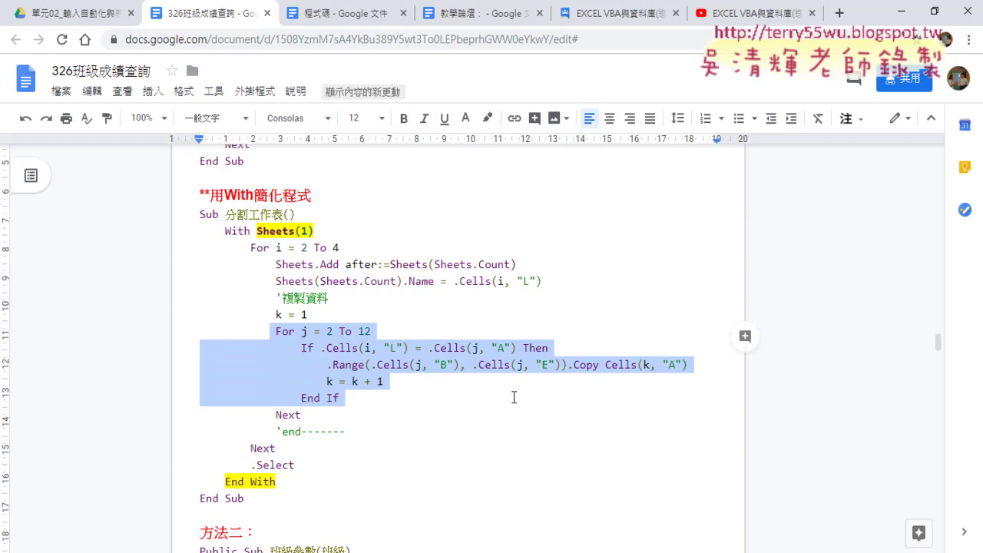
pyautogui.scroll(-3, 514, 397)
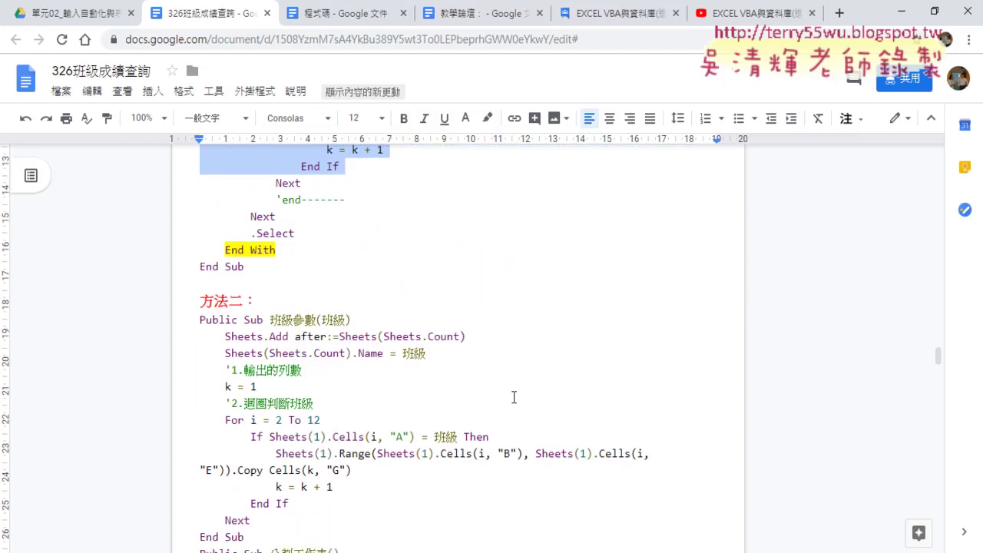
pyautogui.scroll(-3, 514, 397)
pyautogui.scroll(-3, 514, 397)
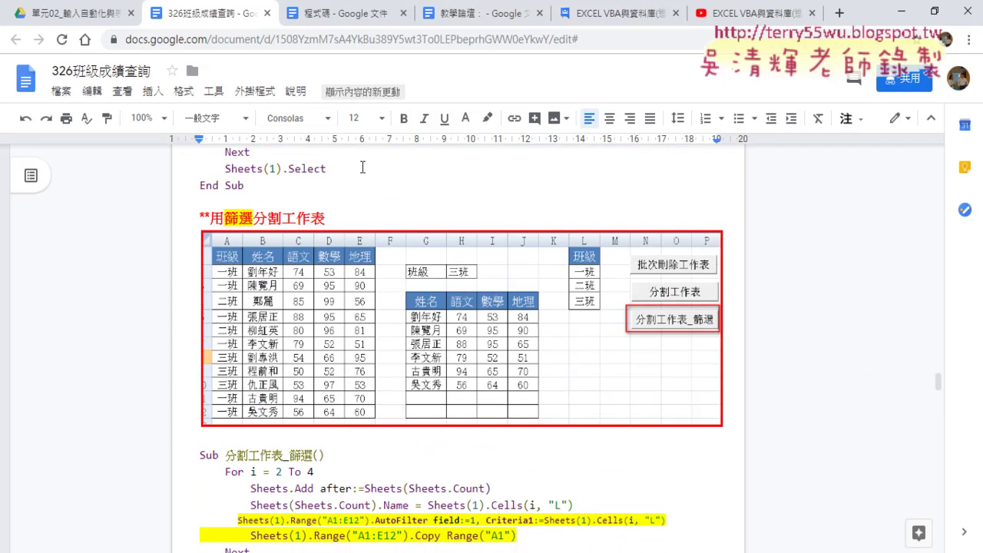
pyautogui.click(227, 213)
pyautogui.moveTo(225, 218); pyautogui.dragTo(254, 218)
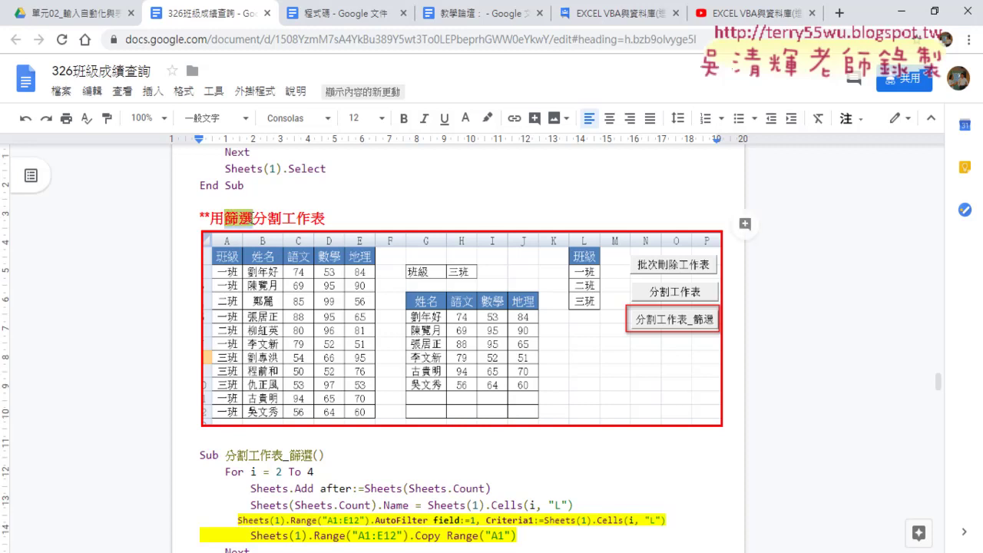
pyautogui.scroll(-4, 297, 222)
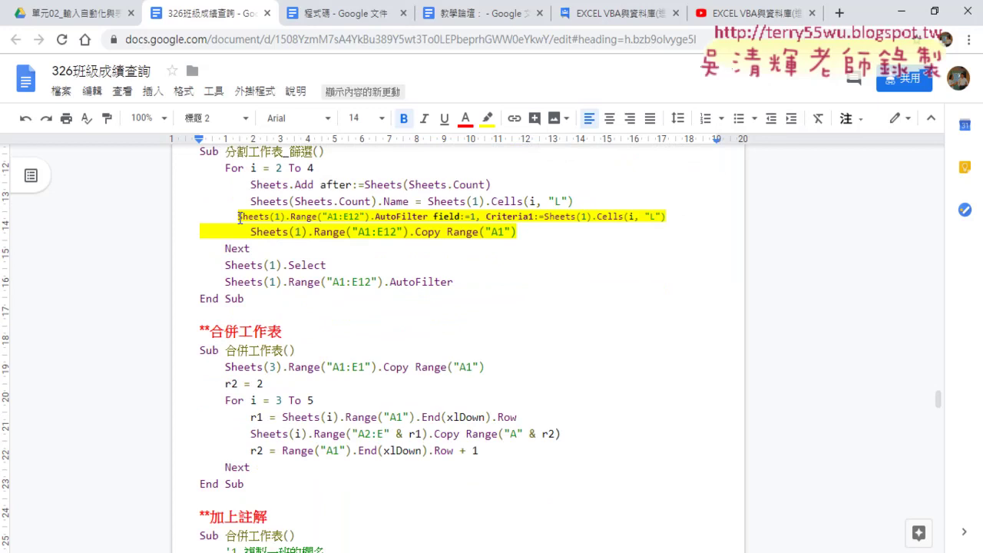
pyautogui.moveTo(240, 218); pyautogui.dragTo(428, 217)
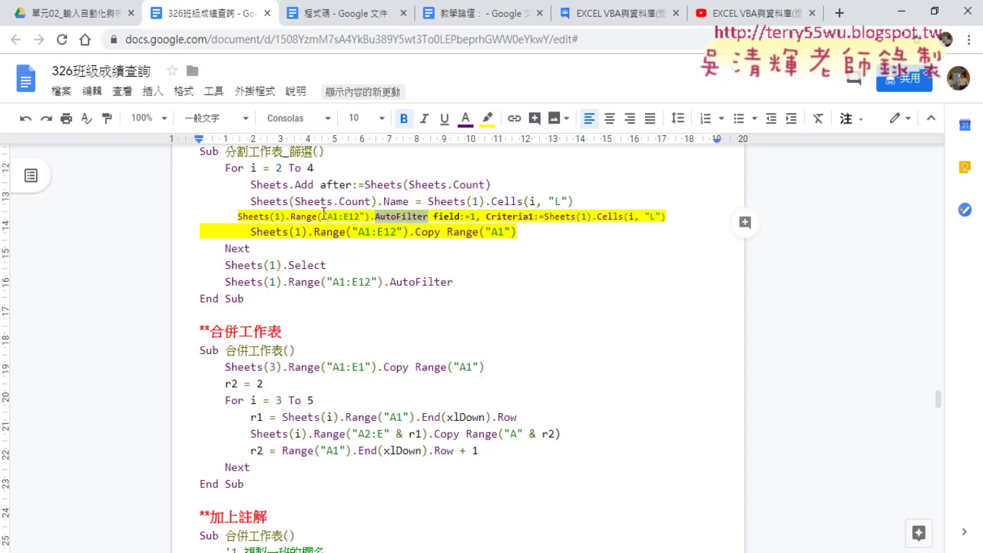
pyautogui.click(451, 217)
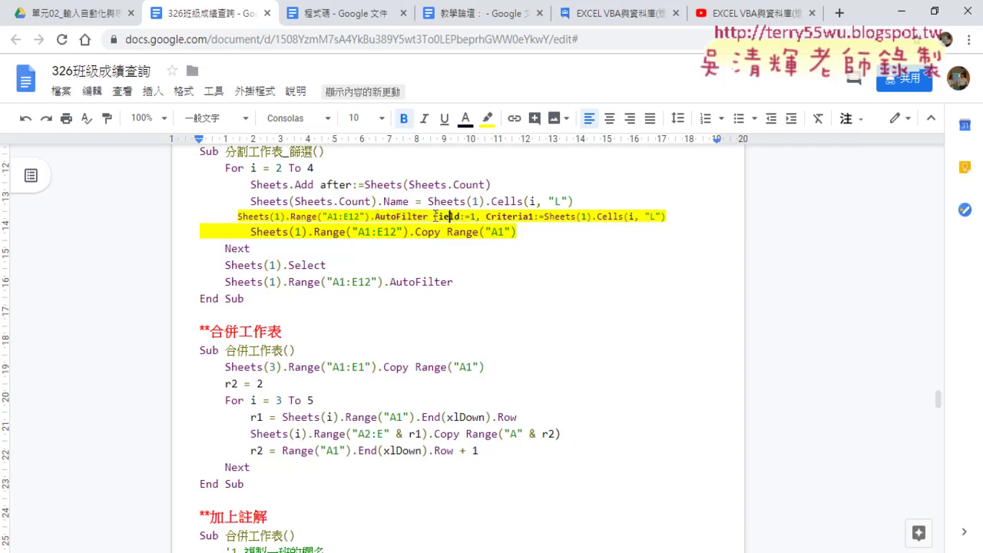
pyautogui.doubleClick(442, 216)
pyautogui.click(463, 216)
pyautogui.moveTo(460, 217); pyautogui.dragTo(470, 218)
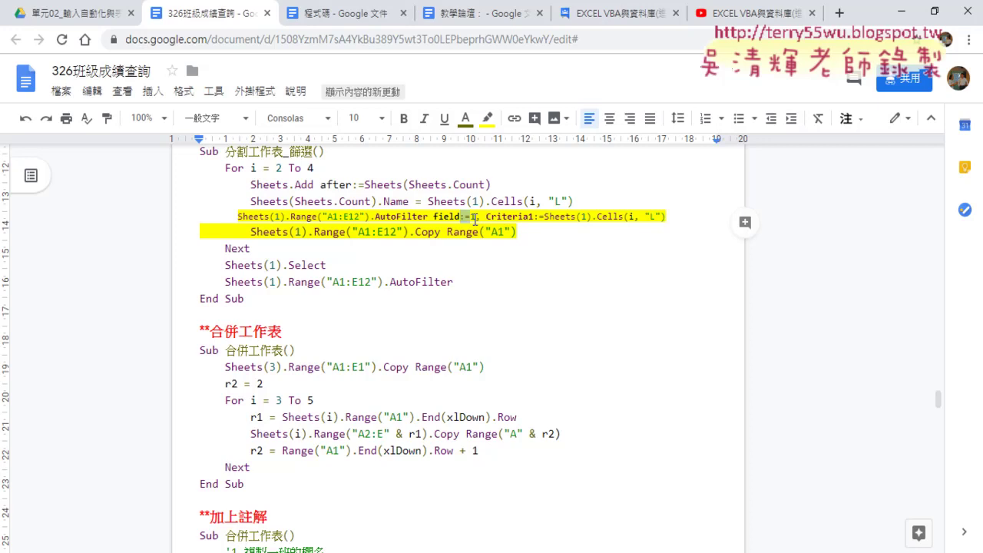
pyautogui.moveTo(433, 216); pyautogui.dragTo(471, 217)
pyautogui.press('Delete')
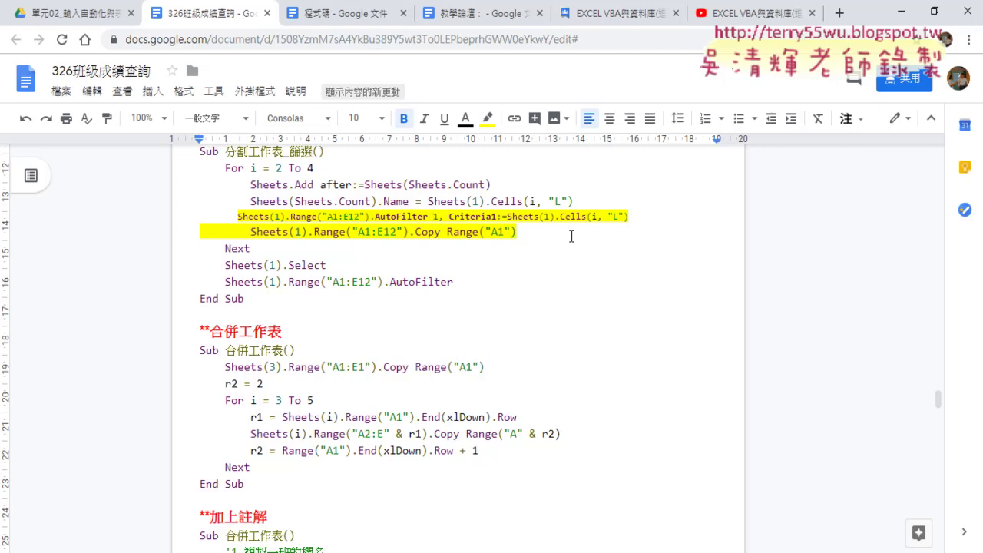
pyautogui.write('field:=')
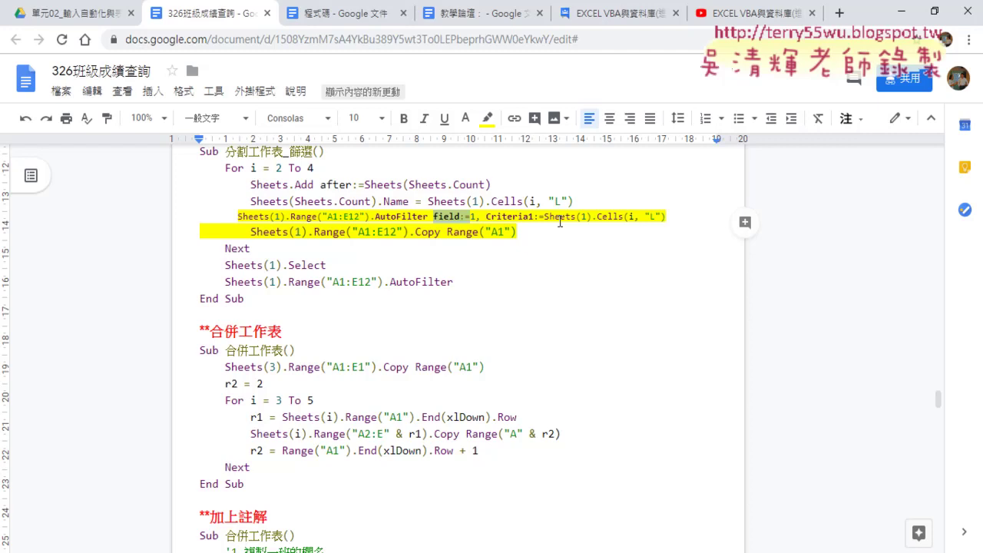
pyautogui.click(253, 232)
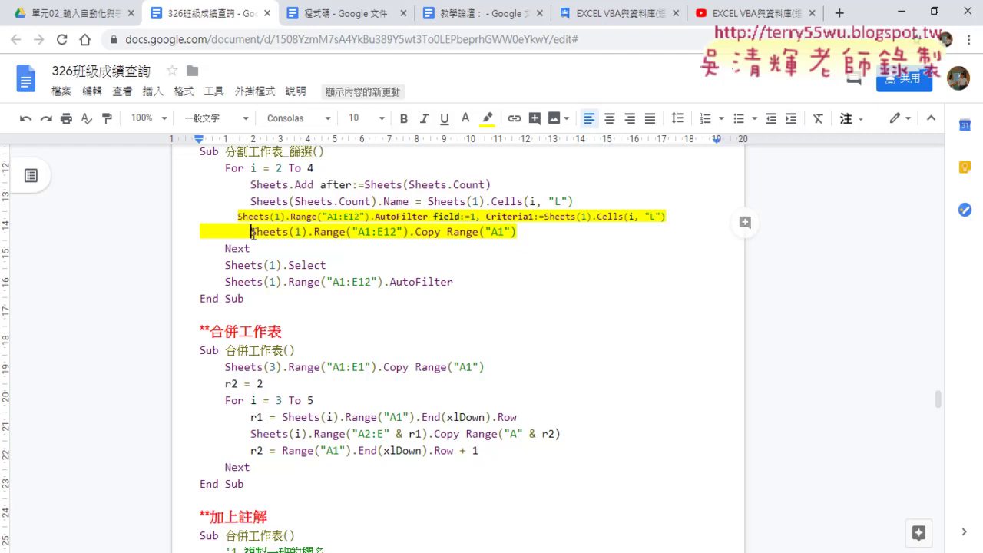
pyautogui.moveTo(253, 232)
pyautogui.mouseDown()
pyautogui.moveTo(475, 230)
pyautogui.moveTo(448, 232)
pyautogui.mouseUp()
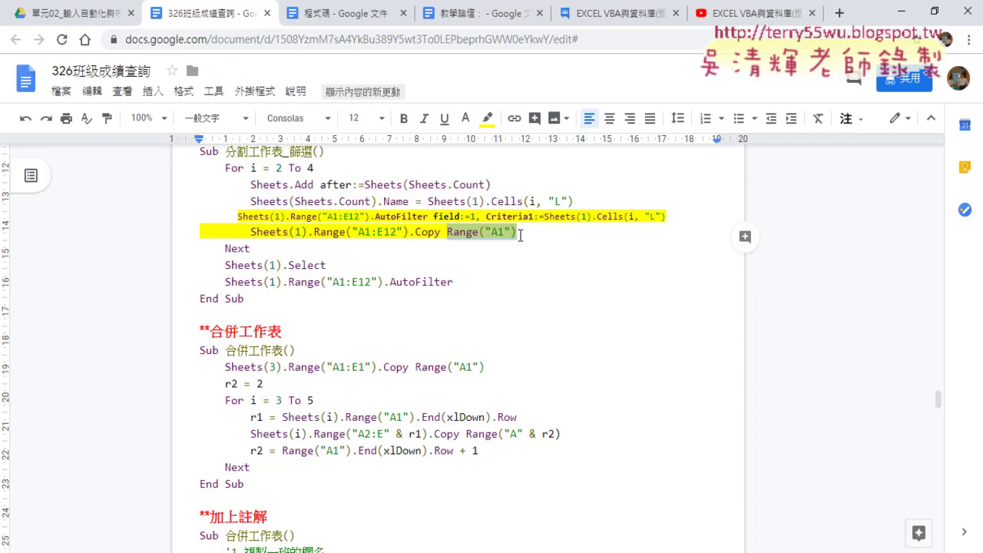
pyautogui.moveTo(518, 231); pyautogui.dragTo(185, 222)
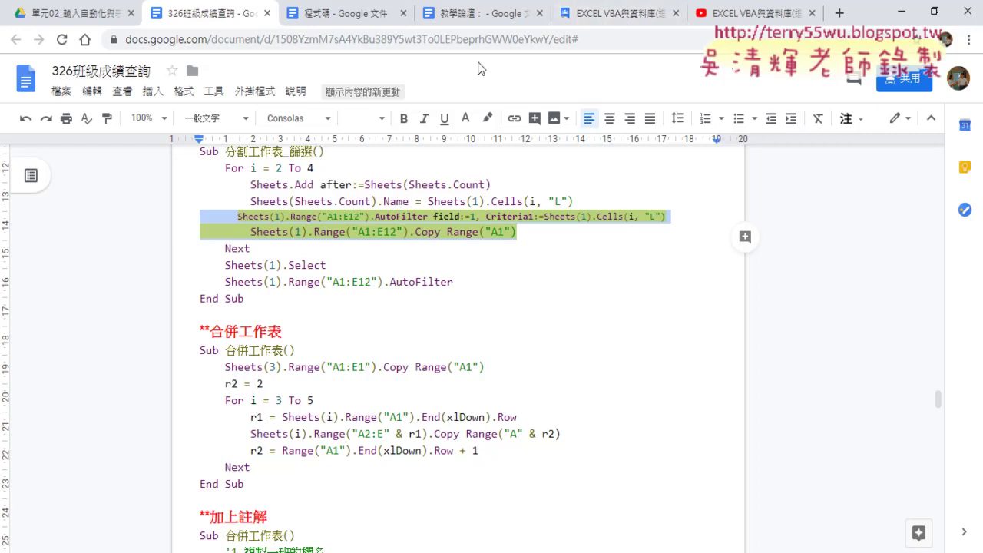
# - Select Copy Range("A1") in the AutoFilter code, then return to the forum post
pyautogui.scroll(1, 449, 230)
pyautogui.click(373, 323)
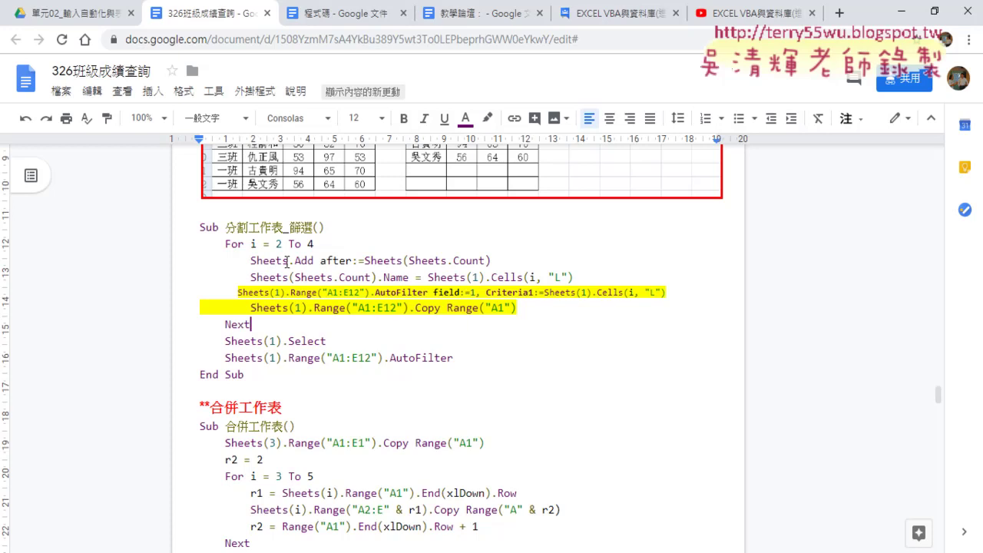
pyautogui.click(258, 358)
pyautogui.moveTo(517, 308); pyautogui.dragTo(187, 294)
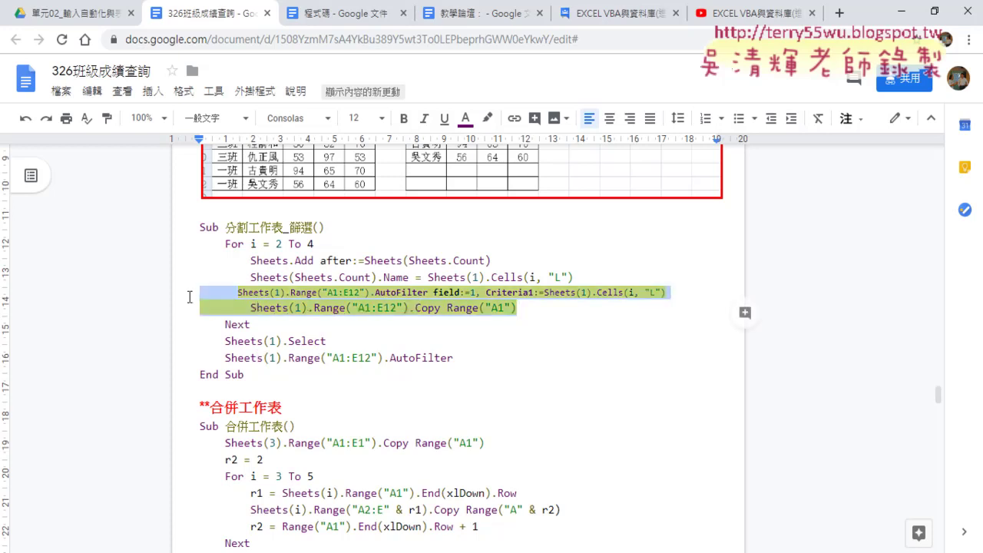
pyautogui.click(597, 19)
# - Highlight 篩選功能分割工作表 in lesson 01, then switch to the YouTube playlist
pyautogui.moveTo(331, 246); pyautogui.dragTo(368, 246)
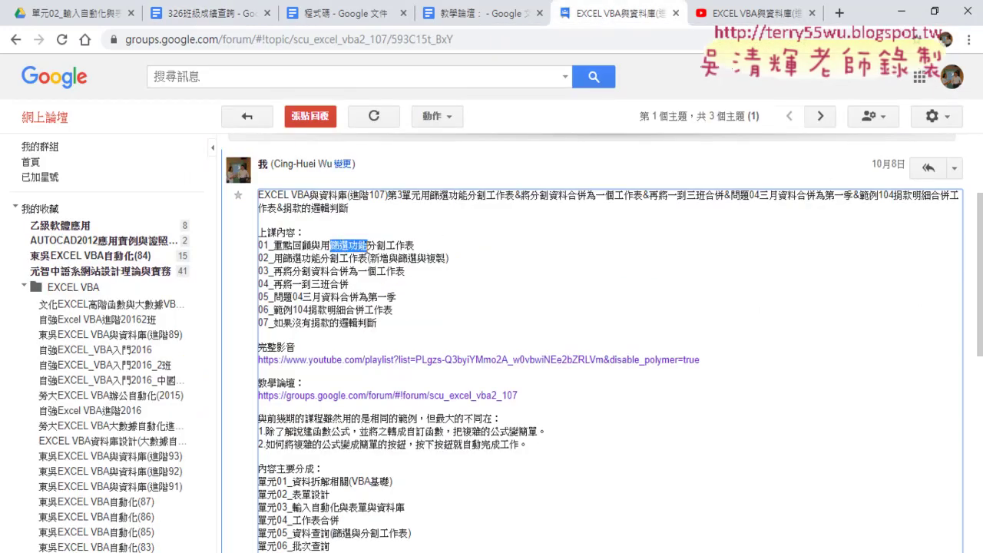
pyautogui.moveTo(368, 246); pyautogui.dragTo(415, 246)
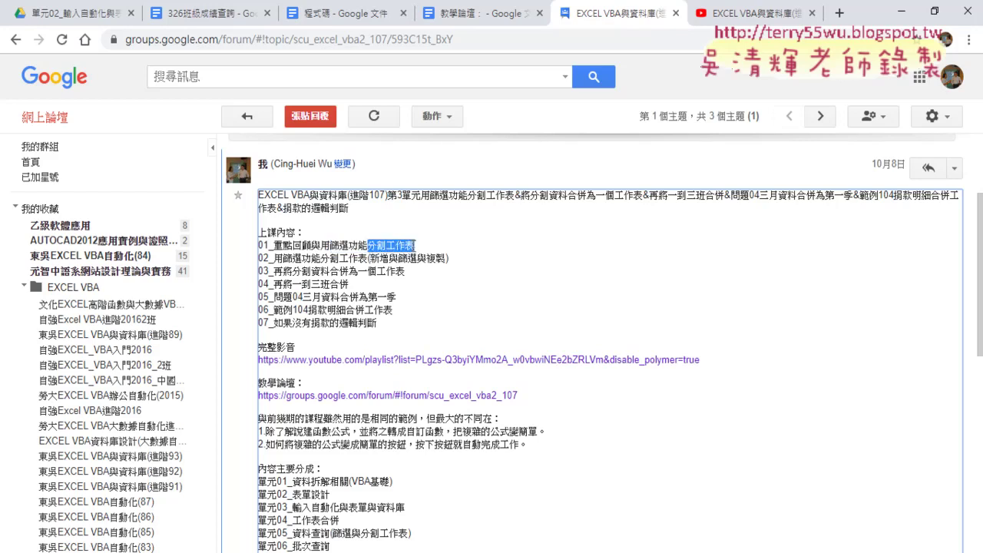
pyautogui.moveTo(330, 246); pyautogui.dragTo(416, 246)
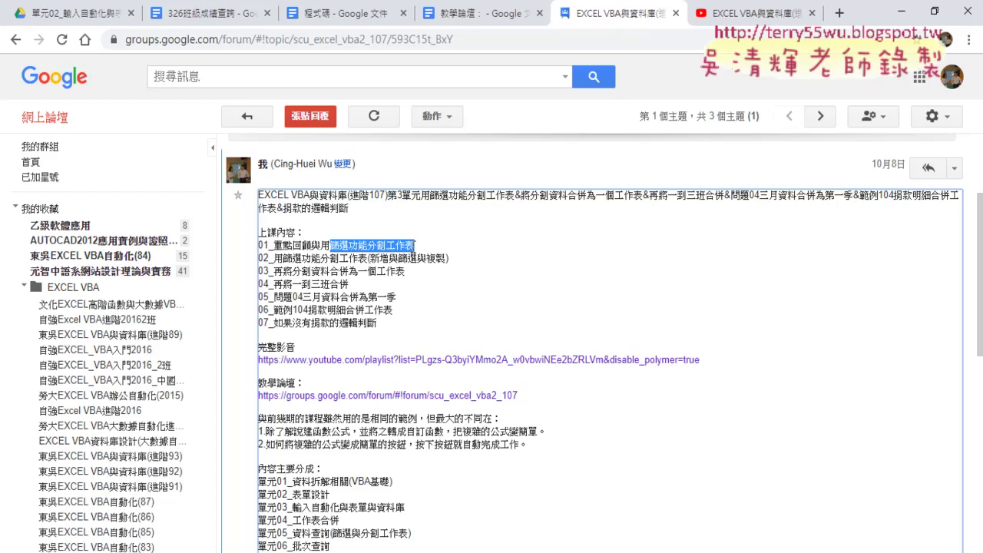
pyautogui.click(727, 22)
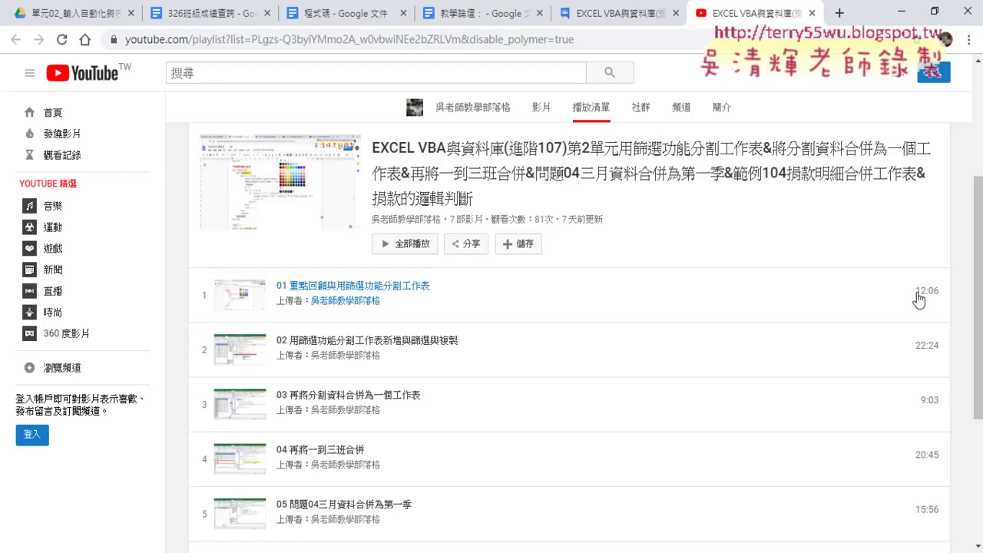
# - Go back to the Google Groups tab showing the EXCEL VBA與資料庫(進階107) post
pyautogui.click(642, 14)
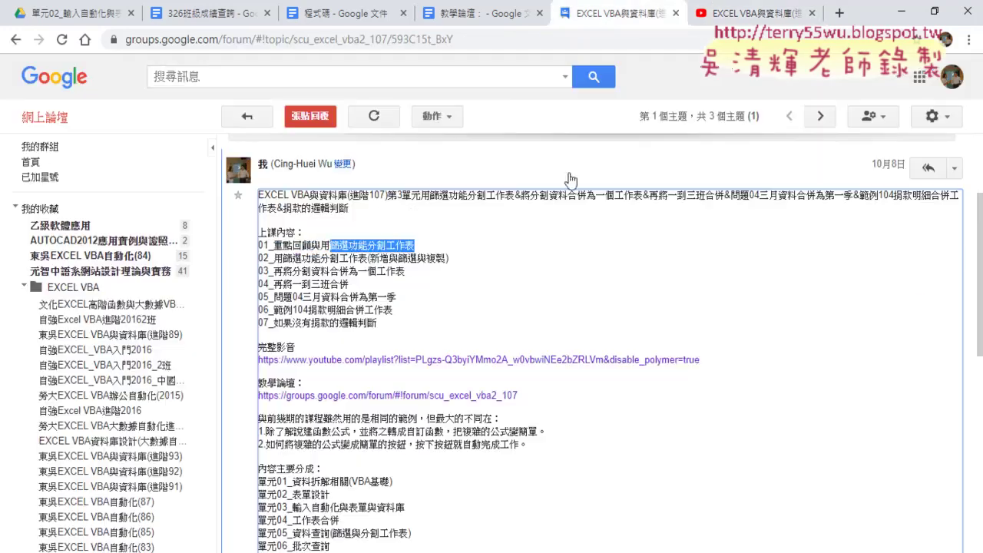
# - Highlight 篩選功能分割工作表, 分割, 合併 and 104捐款明細合併工作表 in the lessons, then go to Drive
pyautogui.moveTo(284, 259); pyautogui.dragTo(453, 265)
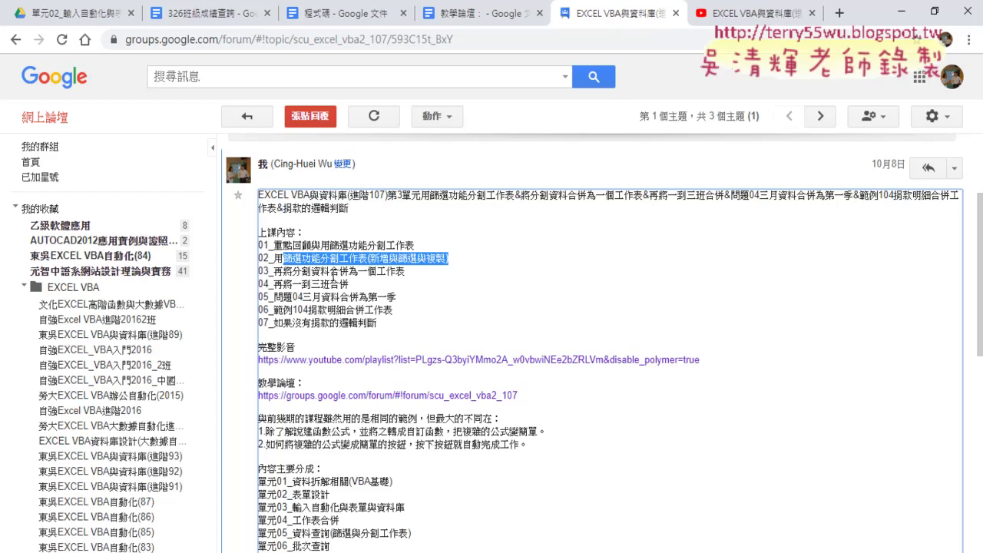
pyautogui.moveTo(339, 274); pyautogui.dragTo(386, 246)
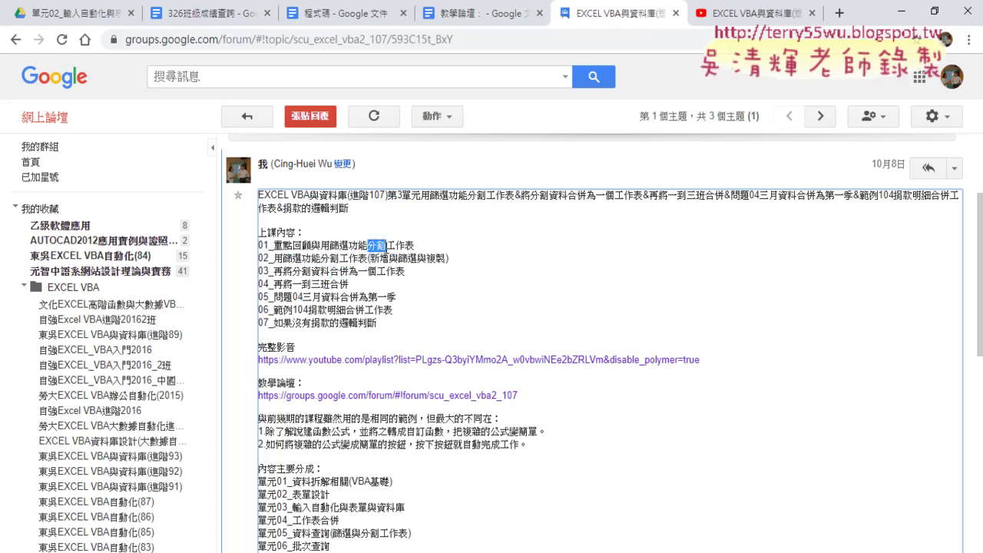
pyautogui.moveTo(330, 272); pyautogui.dragTo(349, 271)
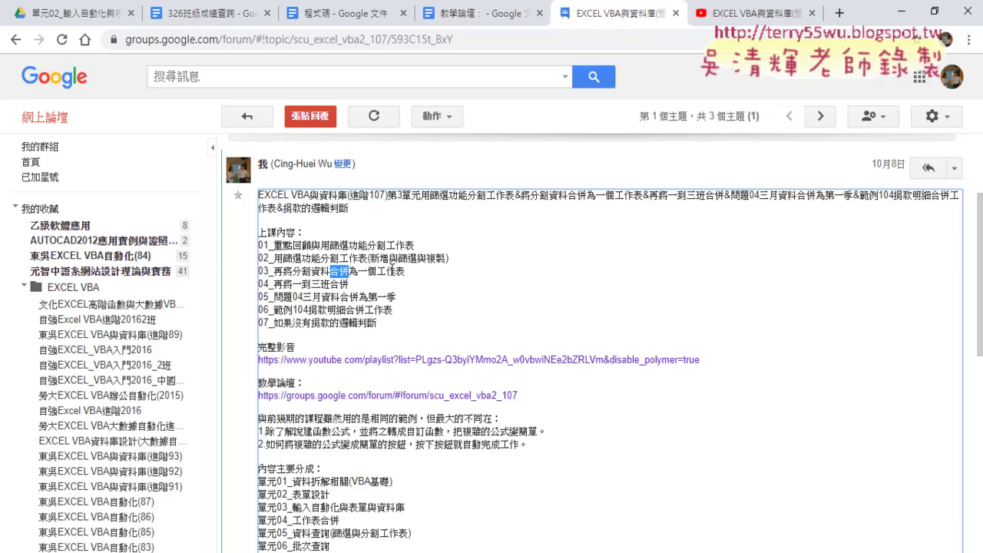
pyautogui.moveTo(293, 310); pyautogui.dragTo(394, 317)
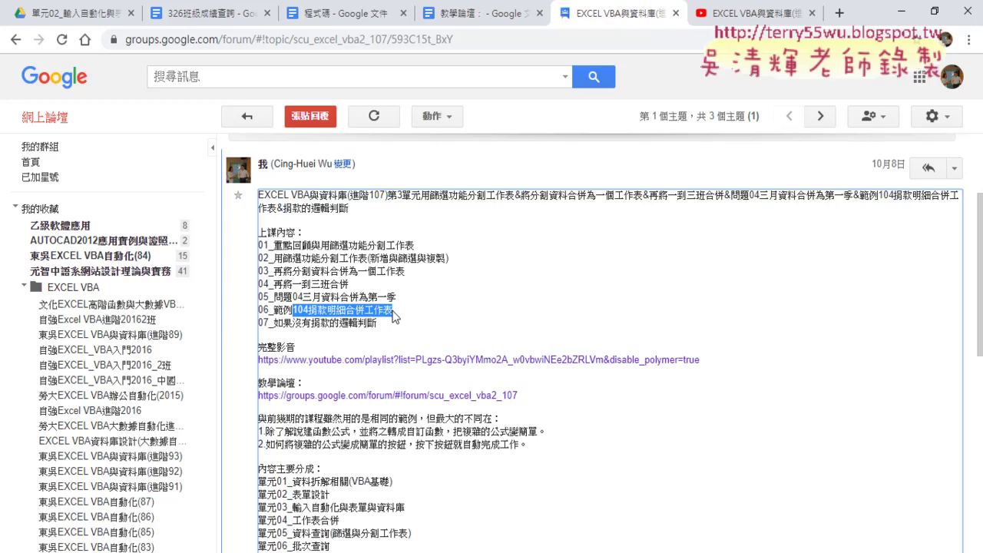
pyautogui.click(77, 14)
# - Download 問題05.xlsx from the 單元05_資料查詢(篩選與分割工作表) folder
pyautogui.click(17, 46)
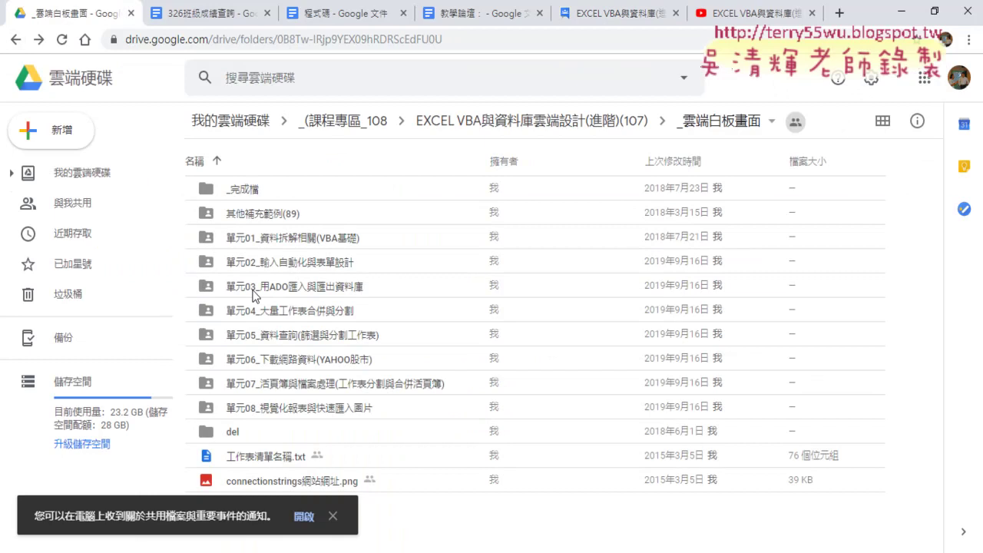
pyautogui.doubleClick(280, 335)
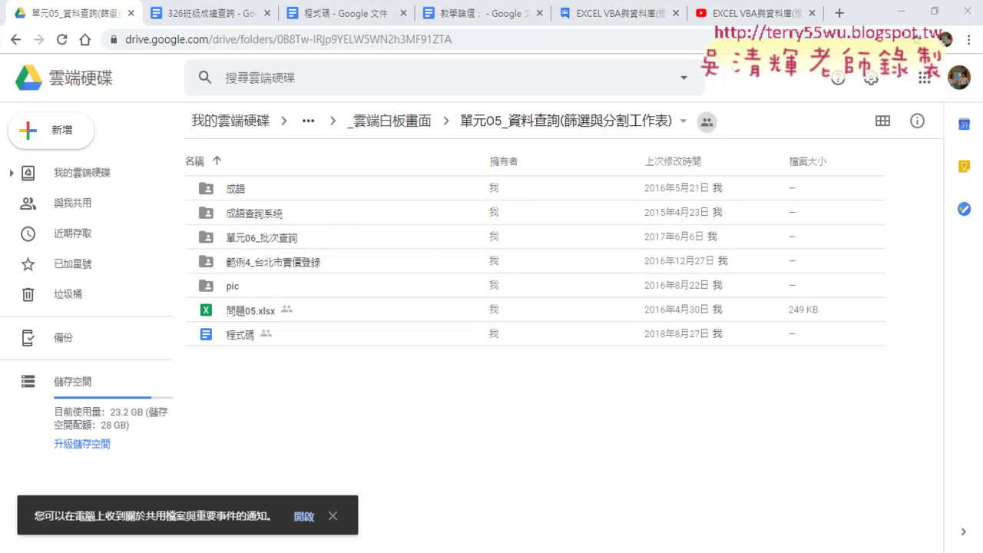
pyautogui.click(260, 314)
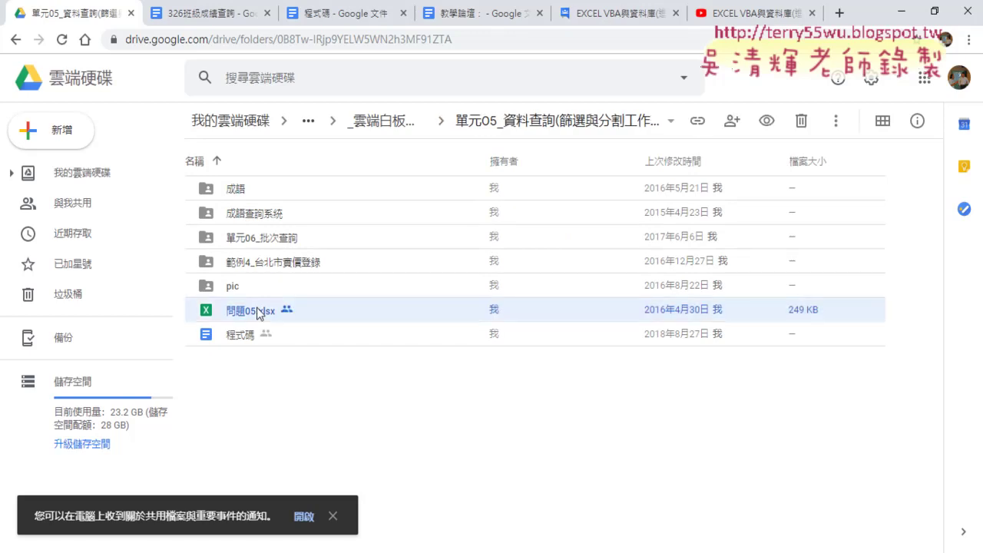
pyautogui.rightClick(274, 317)
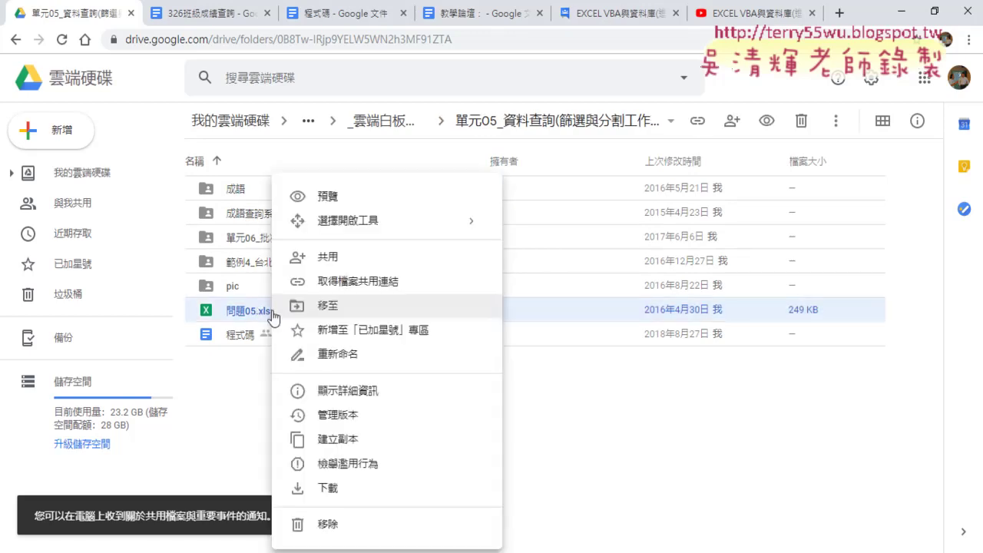
pyautogui.click(327, 492)
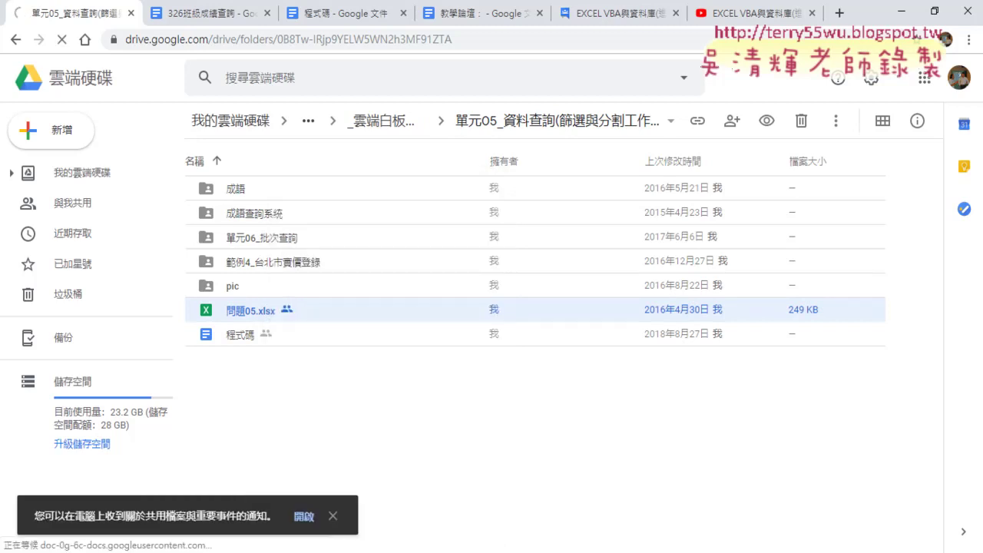
# - Open the downloaded 問題05.xlsx workbook in Excel
pyautogui.press('super+e')
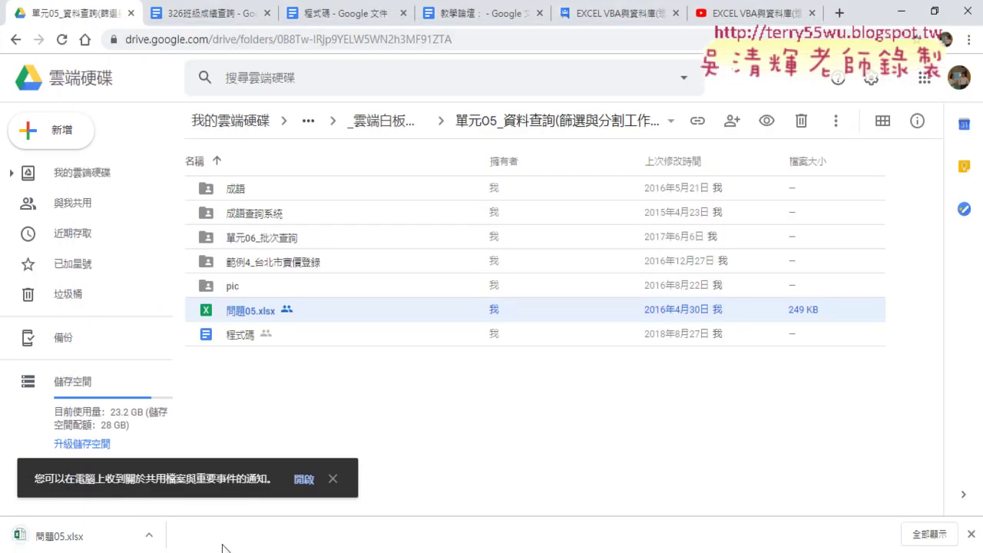
pyautogui.click(310, 478)
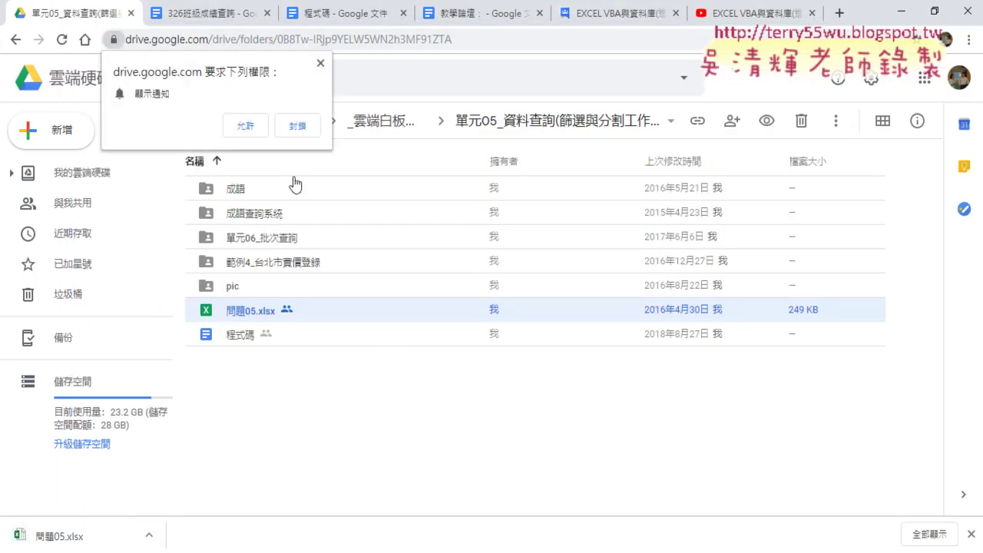
pyautogui.click(149, 537)
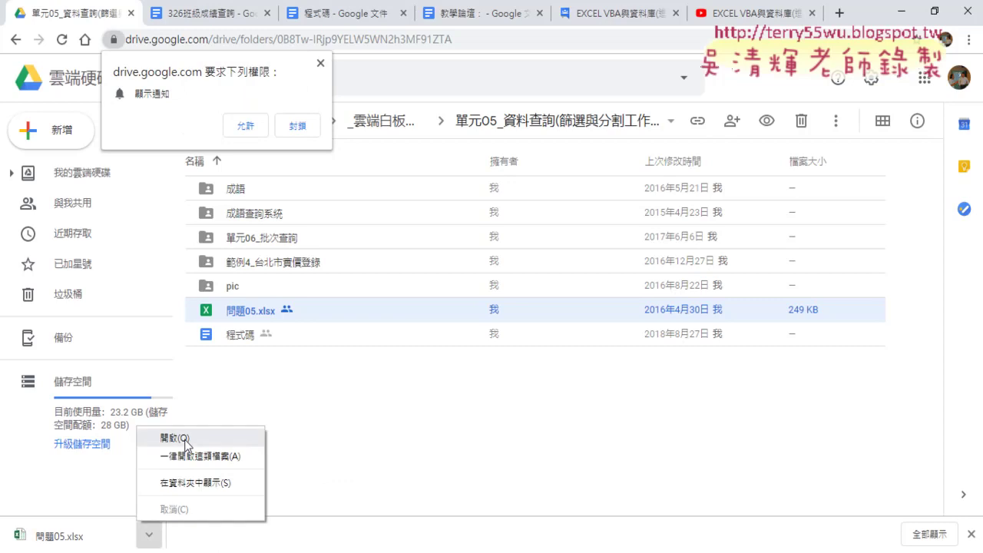
pyautogui.click(212, 437)
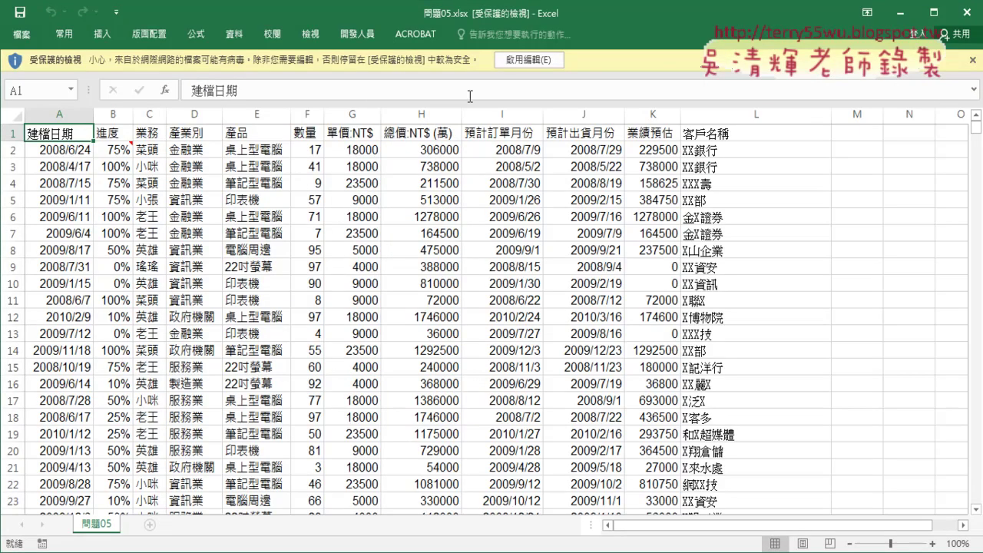
# - Enable editing and inspect the data range from A1 down to row 2500
pyautogui.click(528, 59)
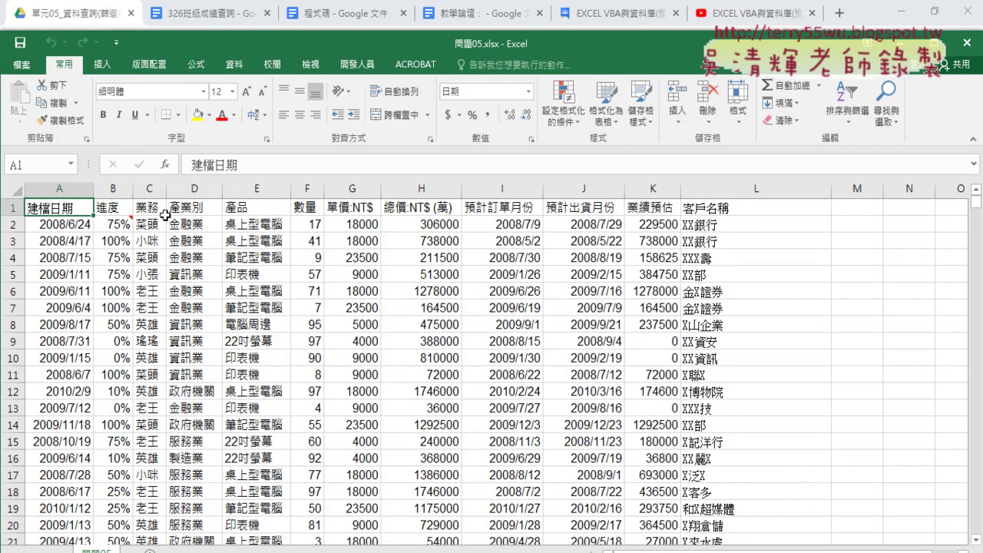
pyautogui.click(151, 188)
pyautogui.moveTo(73, 188); pyautogui.dragTo(324, 197)
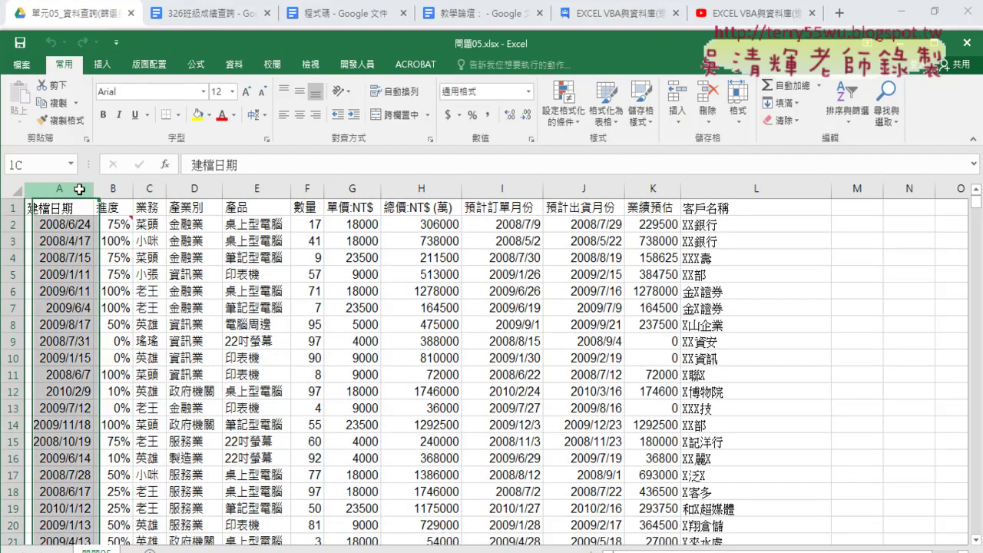
pyautogui.click(146, 189)
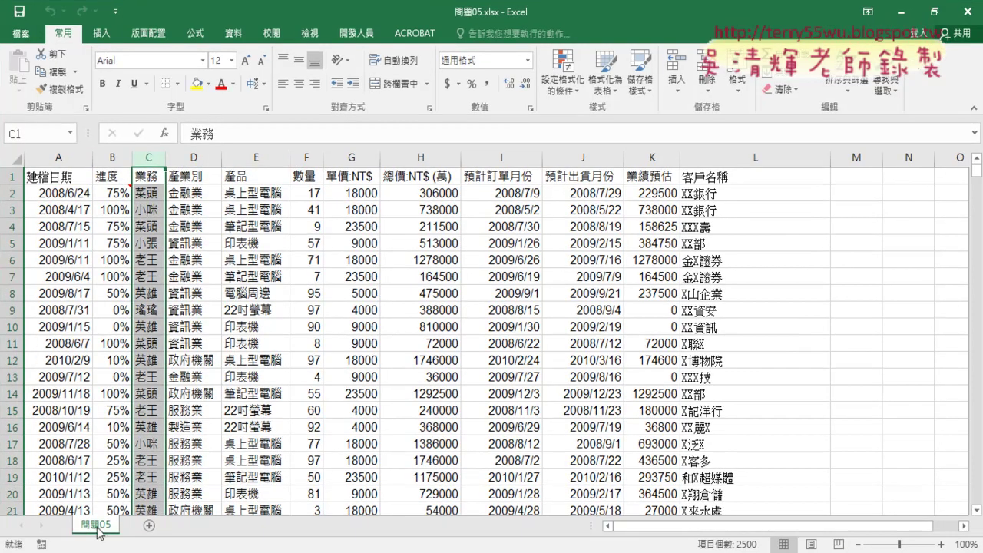
pyautogui.click(62, 180)
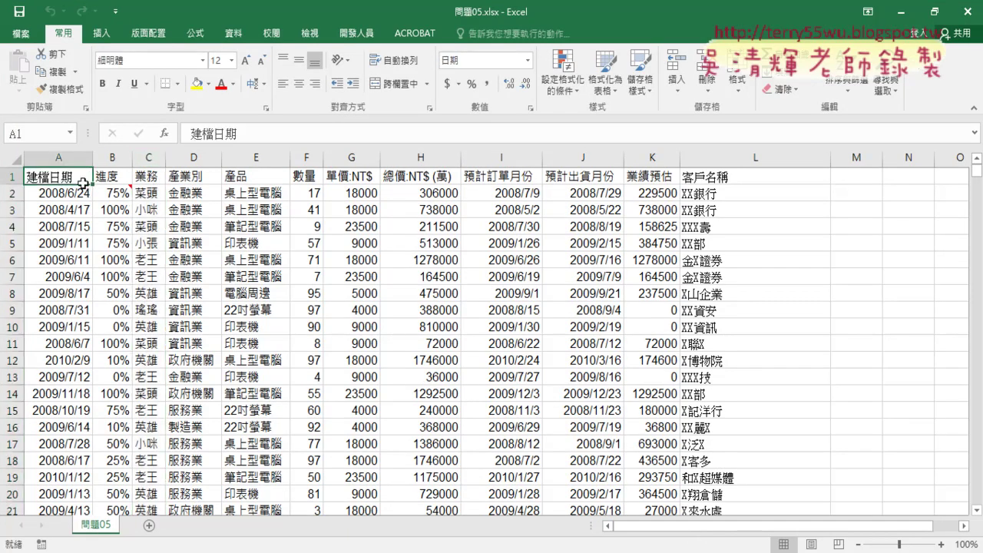
pyautogui.doubleClick(83, 183)
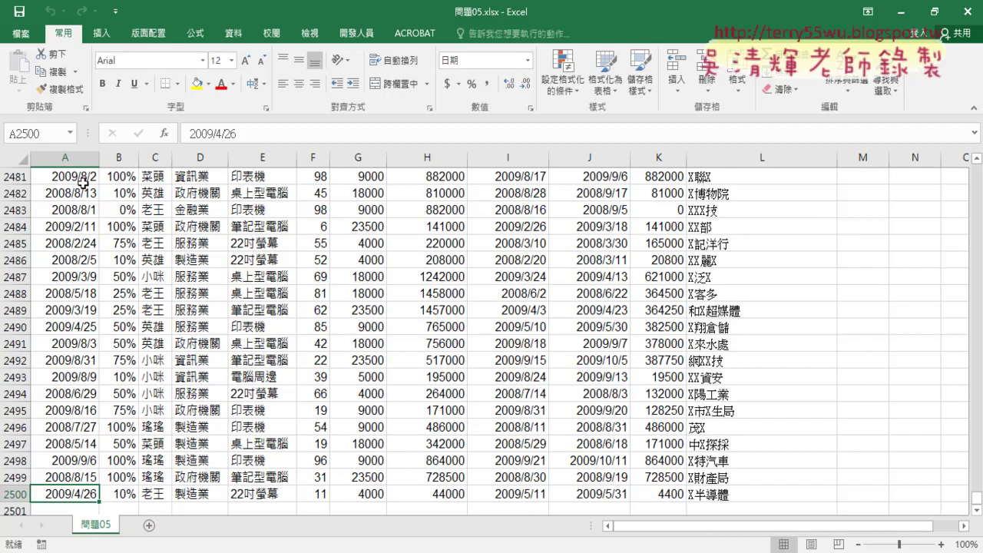
pyautogui.hotkey('ctrl', 'Home')
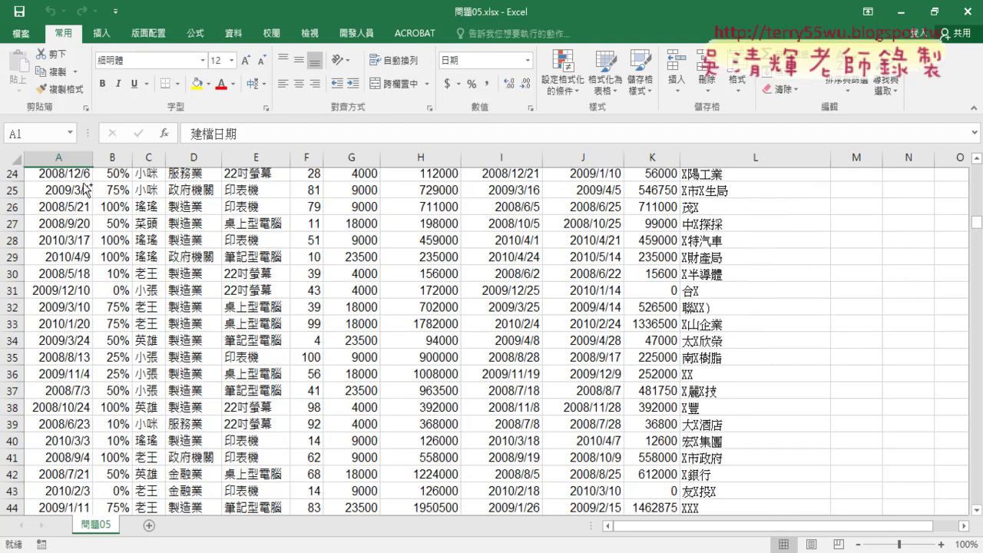
pyautogui.press('Down')
pyautogui.press('Right')
pyautogui.press('Right')
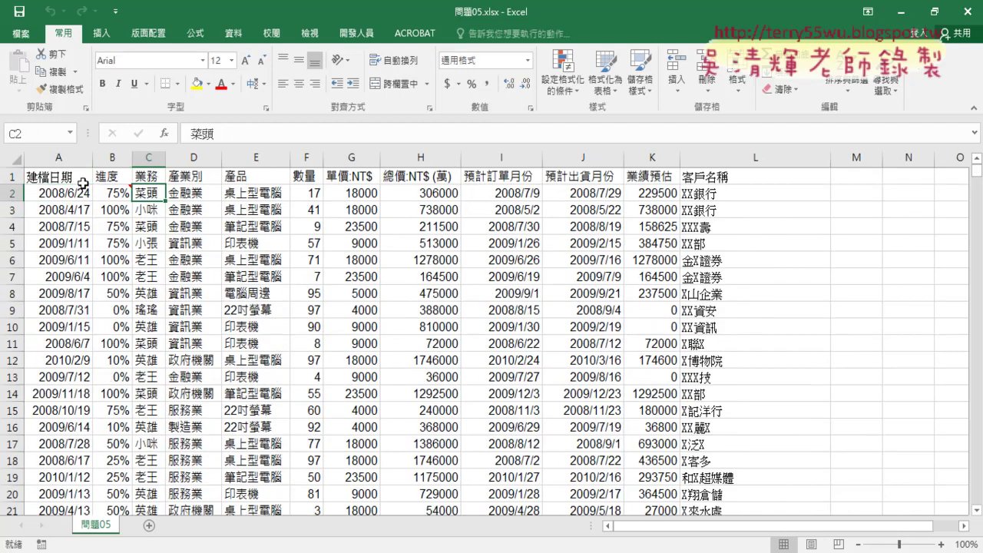
pyautogui.press('Up')
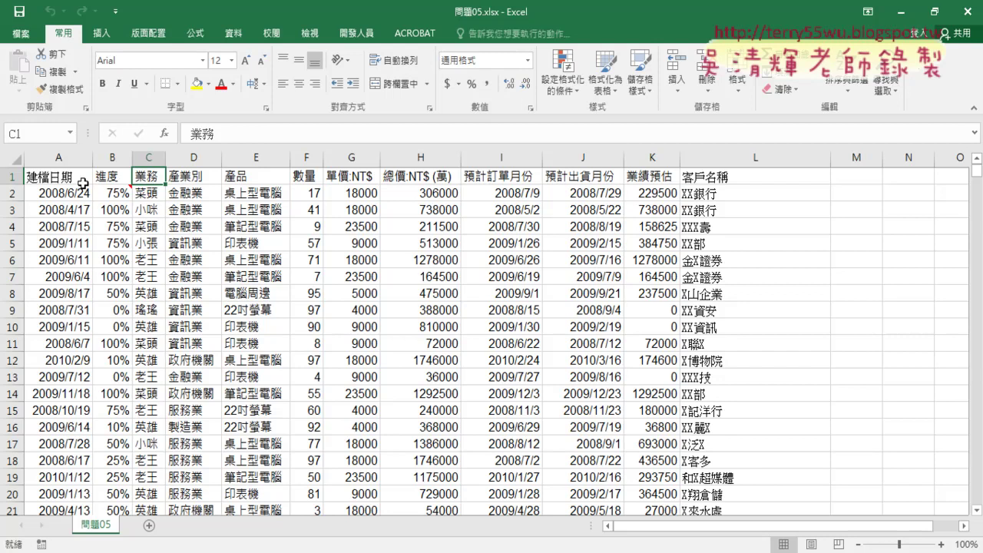
# - Review the 業務 names in column C and narrow column L to width 11.75
pyautogui.click(156, 159)
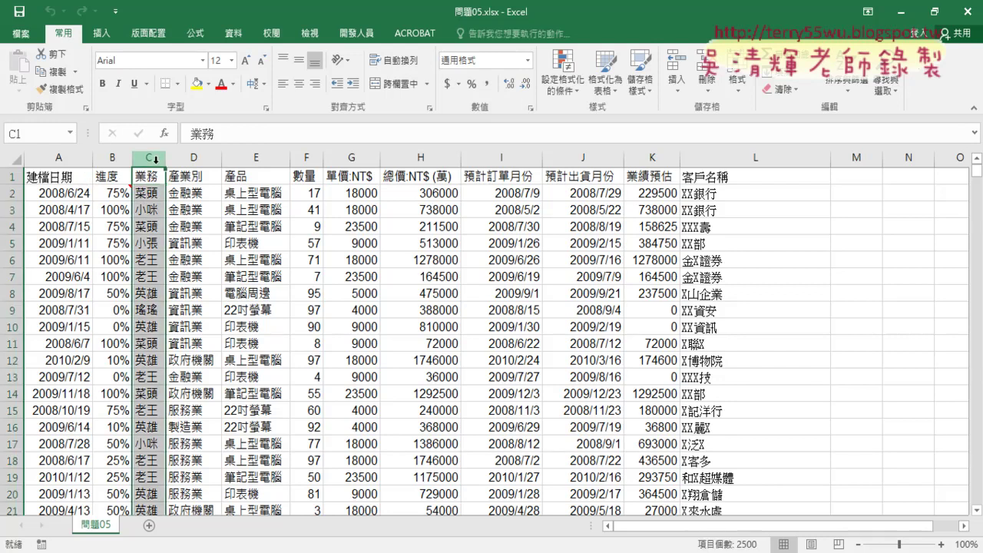
pyautogui.click(155, 196)
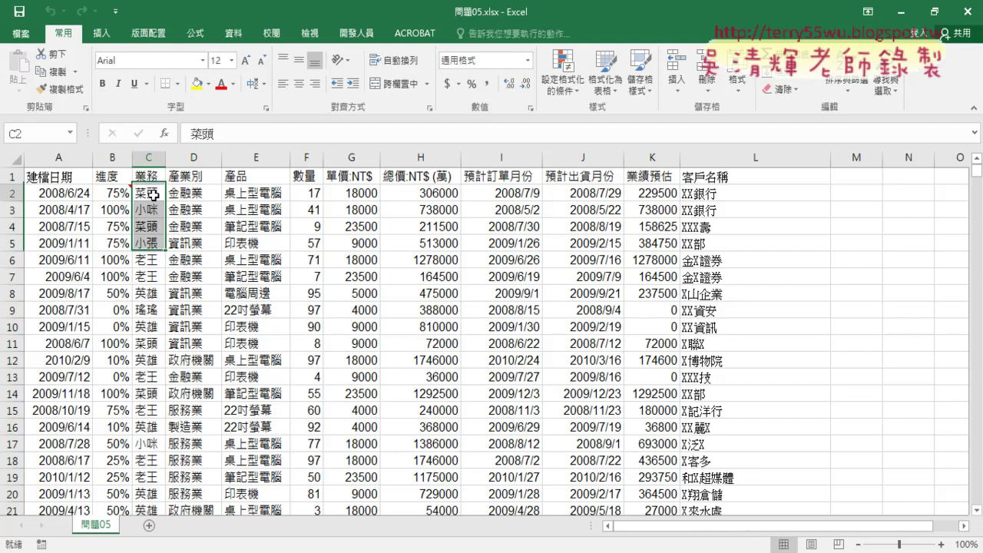
pyautogui.click(150, 208)
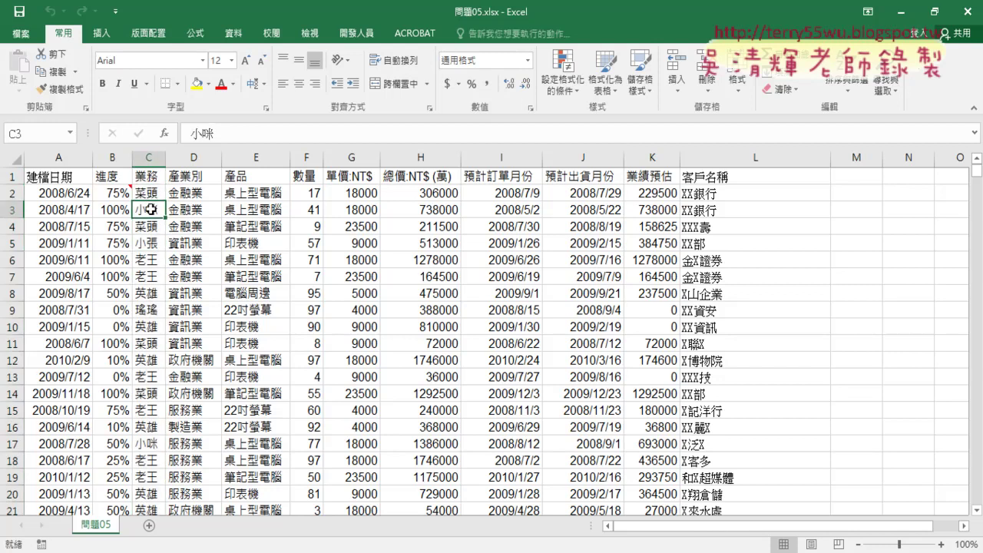
pyautogui.click(152, 243)
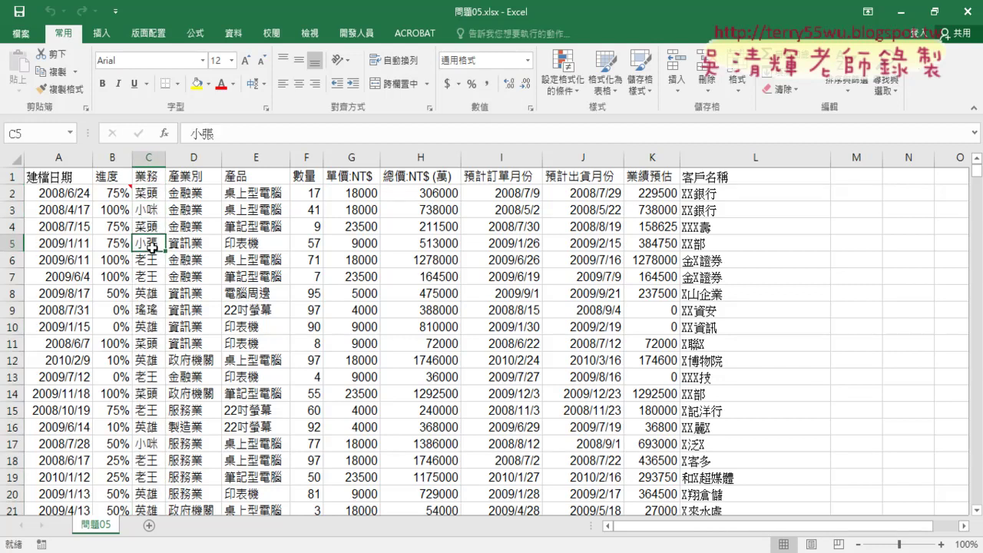
pyautogui.click(152, 260)
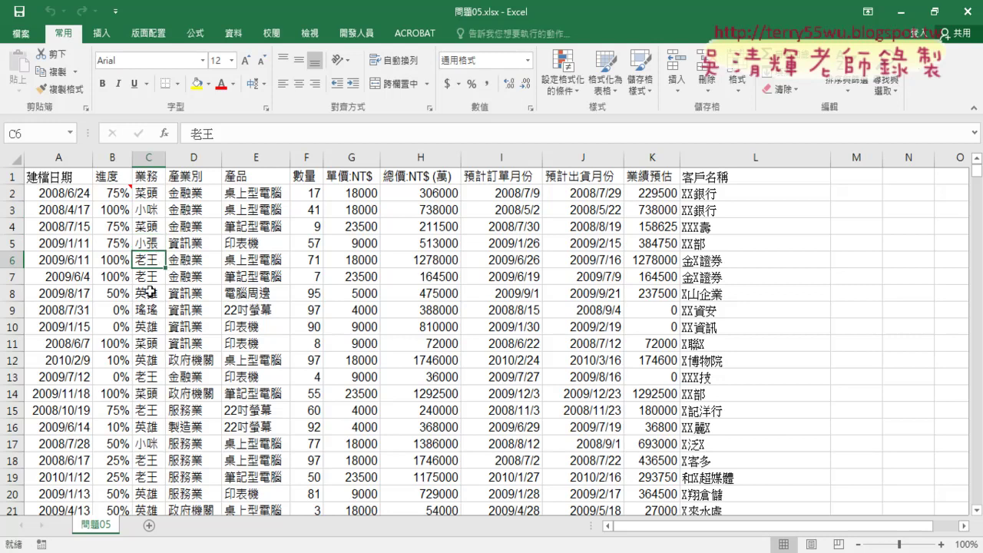
pyautogui.click(150, 293)
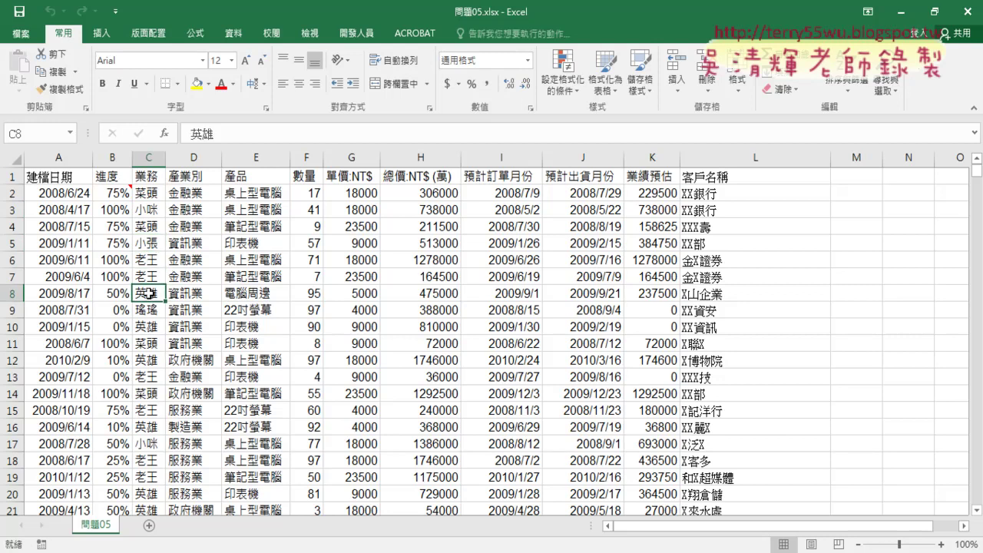
pyautogui.moveTo(831, 158); pyautogui.dragTo(747, 167)
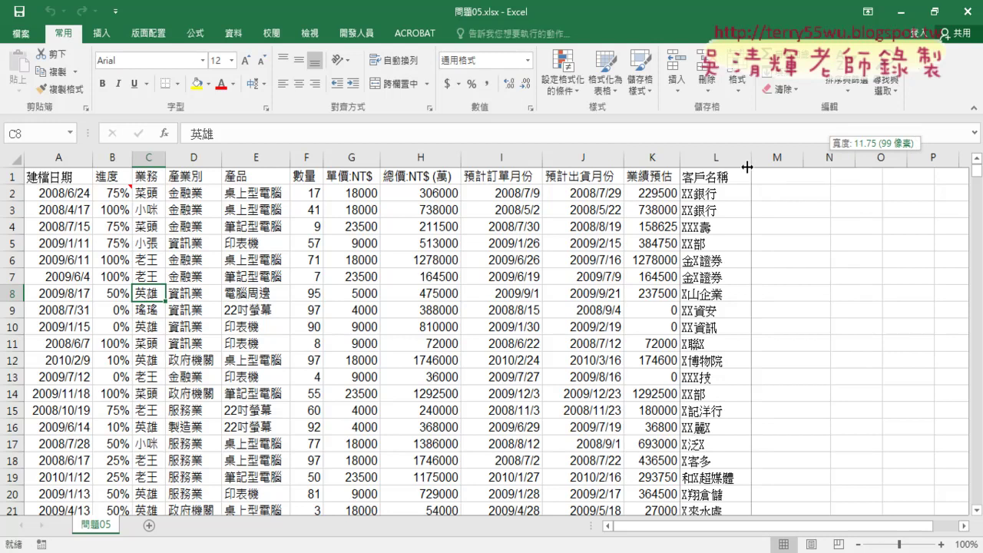
# - Copy the 業務 column C as values into N1, narrowing column M to 1.75 as a spacer
pyautogui.click(151, 159)
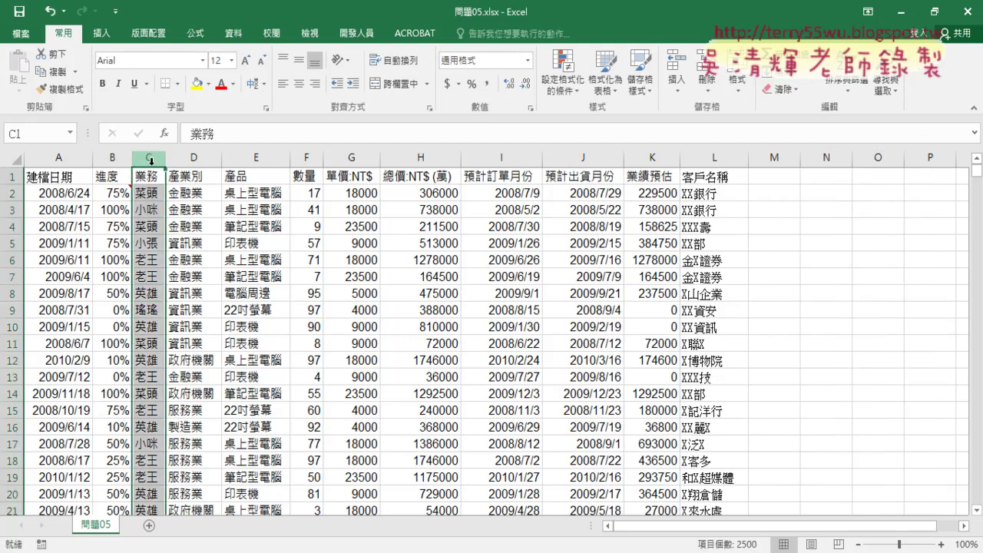
pyautogui.rightClick(148, 228)
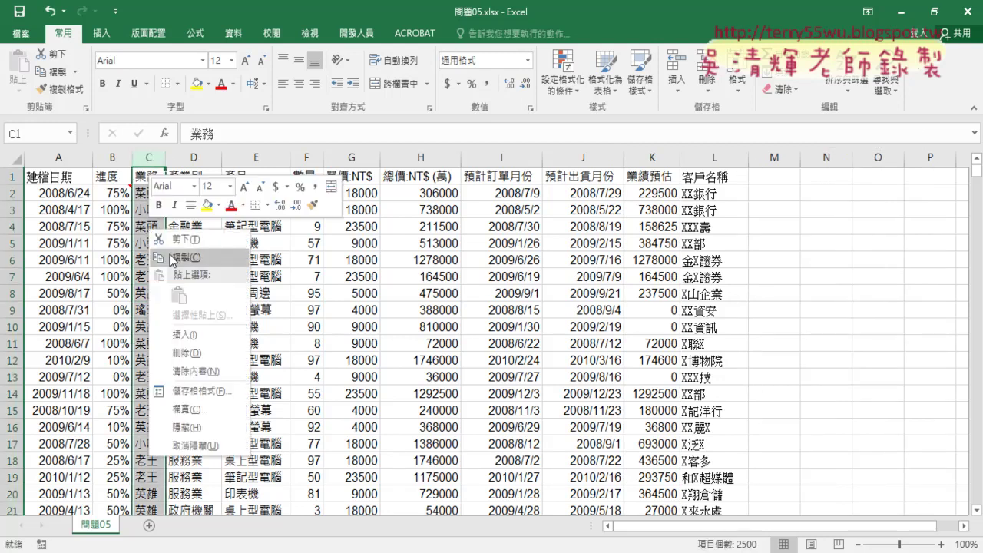
pyautogui.click(175, 260)
pyautogui.moveTo(800, 158); pyautogui.dragTo(763, 157)
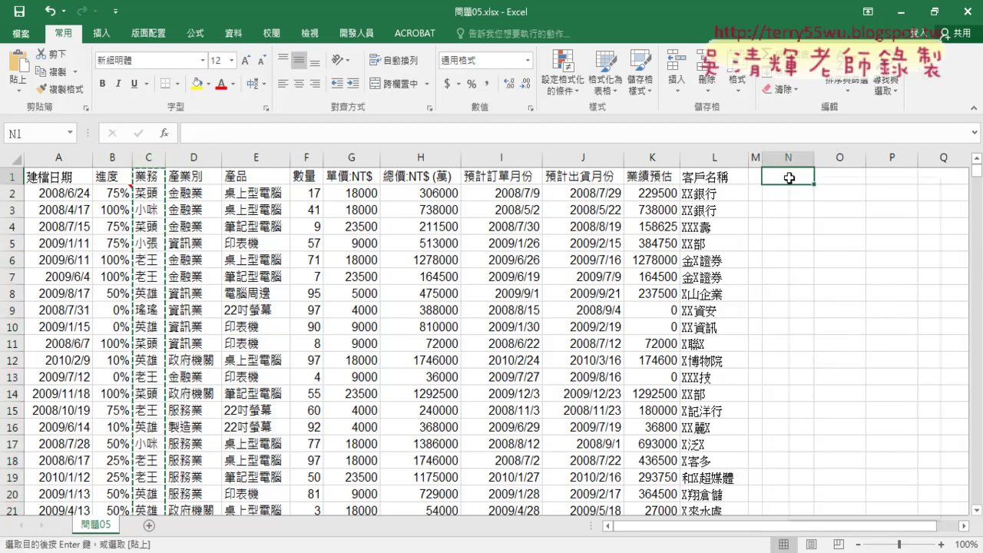
pyautogui.rightClick(790, 178)
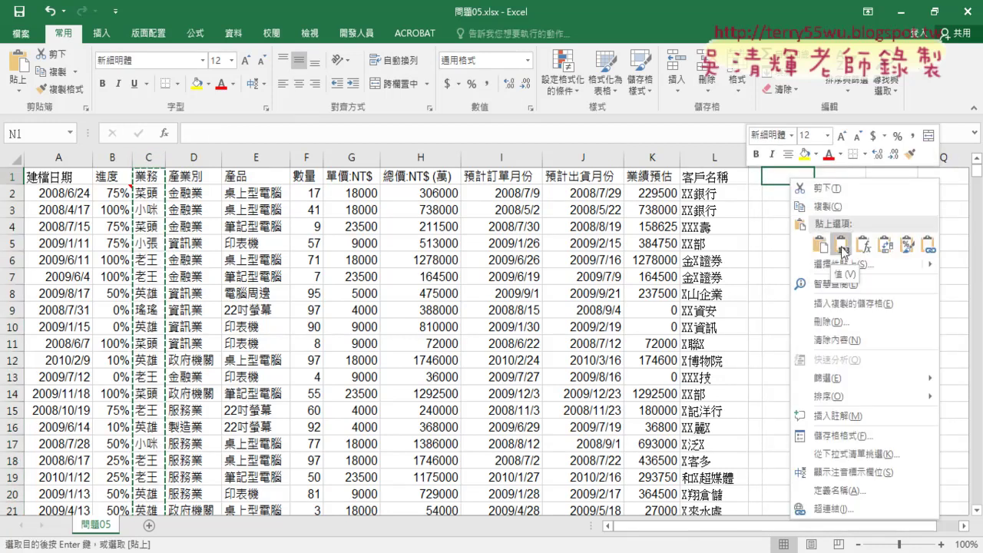
pyautogui.click(819, 245)
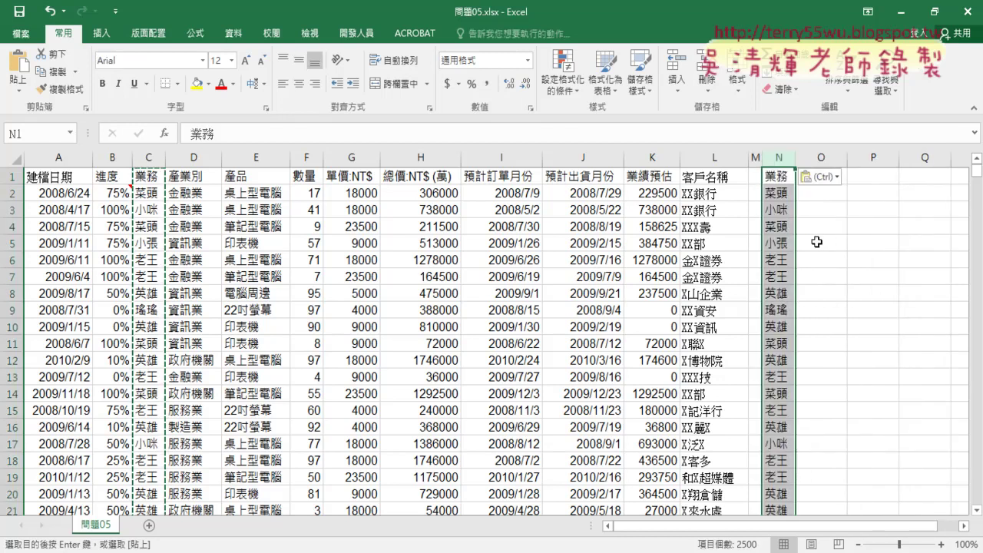
# - Remove duplicates from column N with headers, leaving 菜頭, 小咪, 小張, 老王, 英雄, 瑤瑤 in N2:N7
pyautogui.click(234, 34)
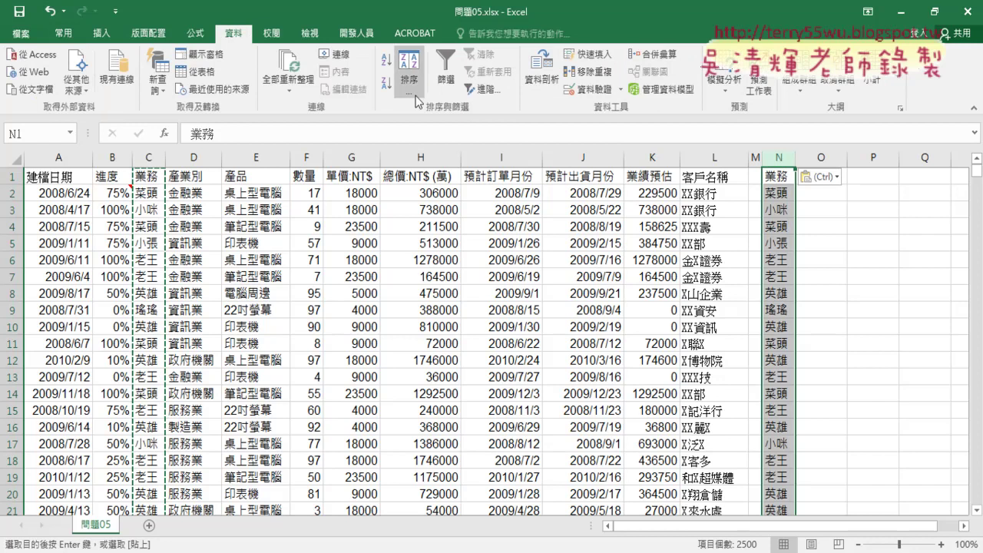
pyautogui.click(593, 77)
pyautogui.click(745, 226)
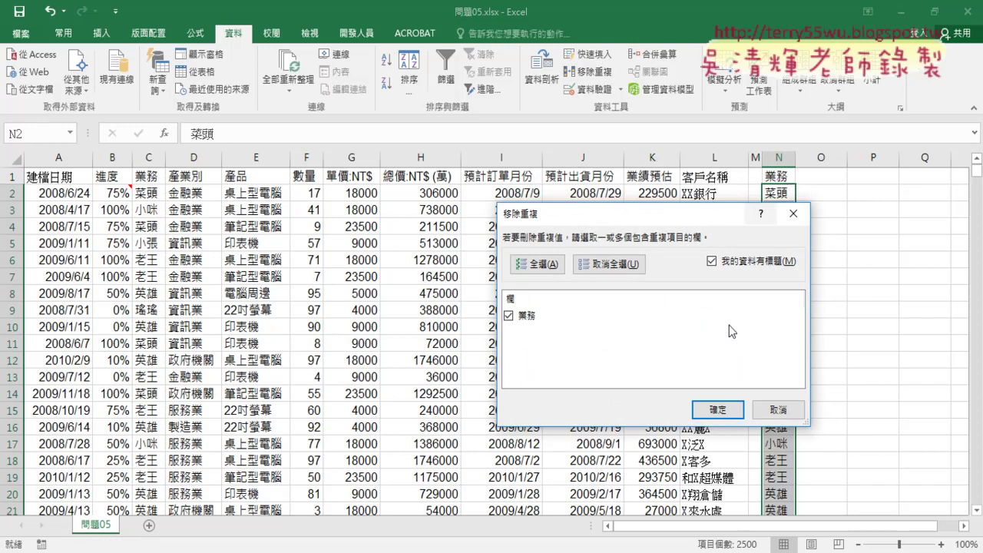
pyautogui.click(719, 413)
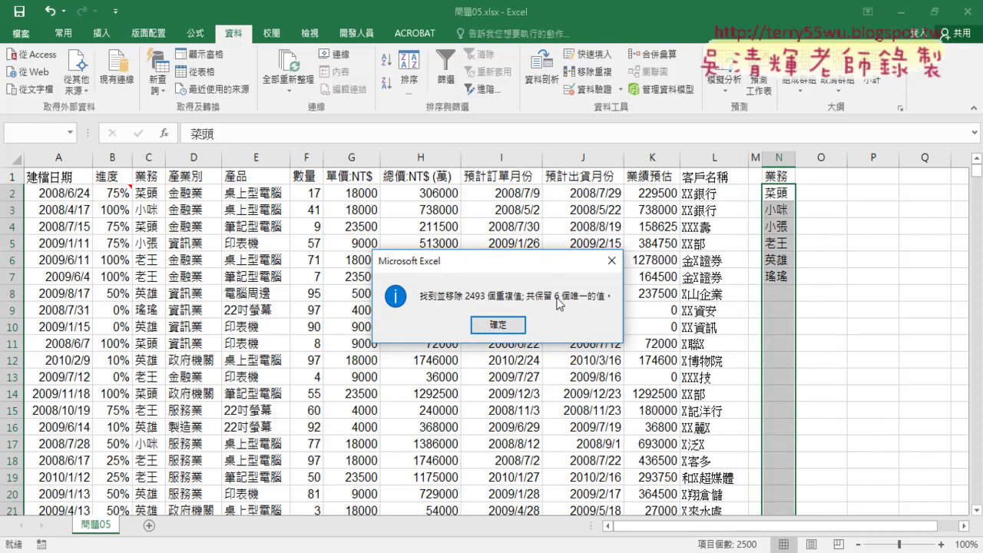
pyautogui.click(512, 325)
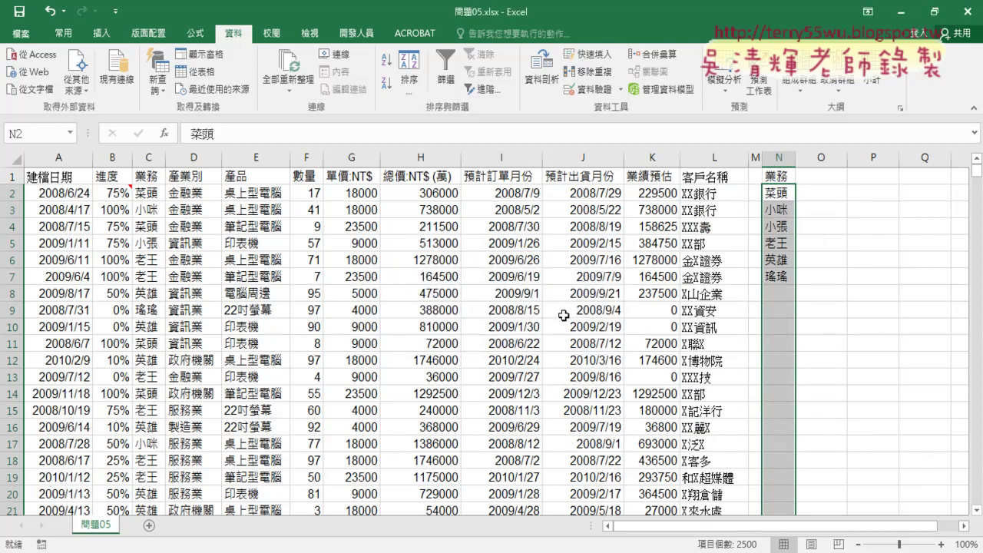
pyautogui.moveTo(779, 193); pyautogui.dragTo(780, 277)
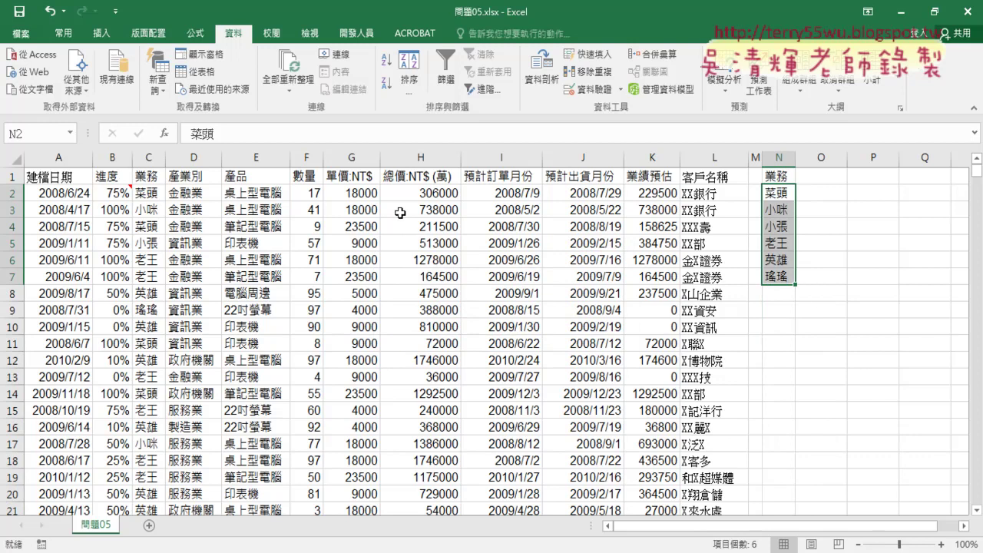
pyautogui.click(151, 157)
pyautogui.click(779, 159)
pyautogui.moveTo(779, 173); pyautogui.dragTo(781, 282)
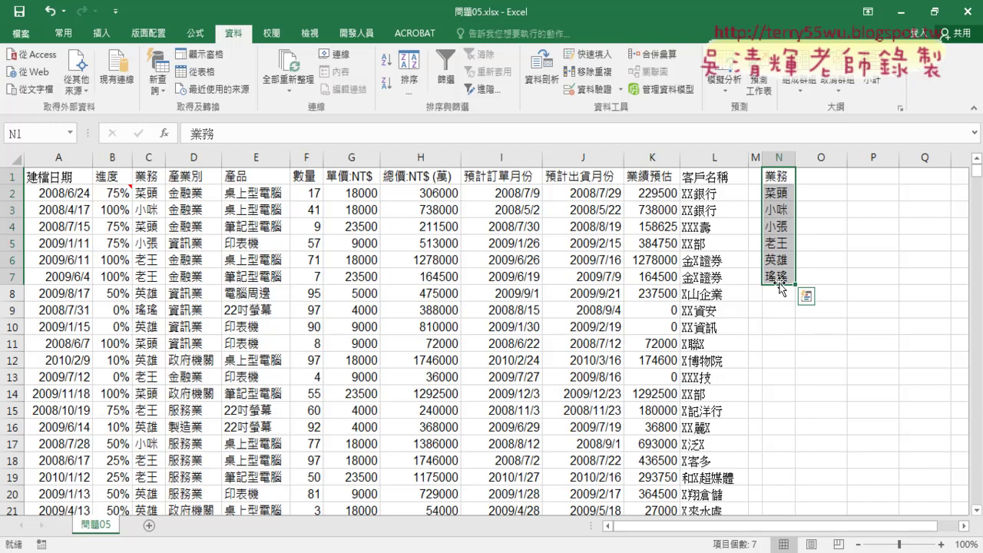
pyautogui.click(780, 194)
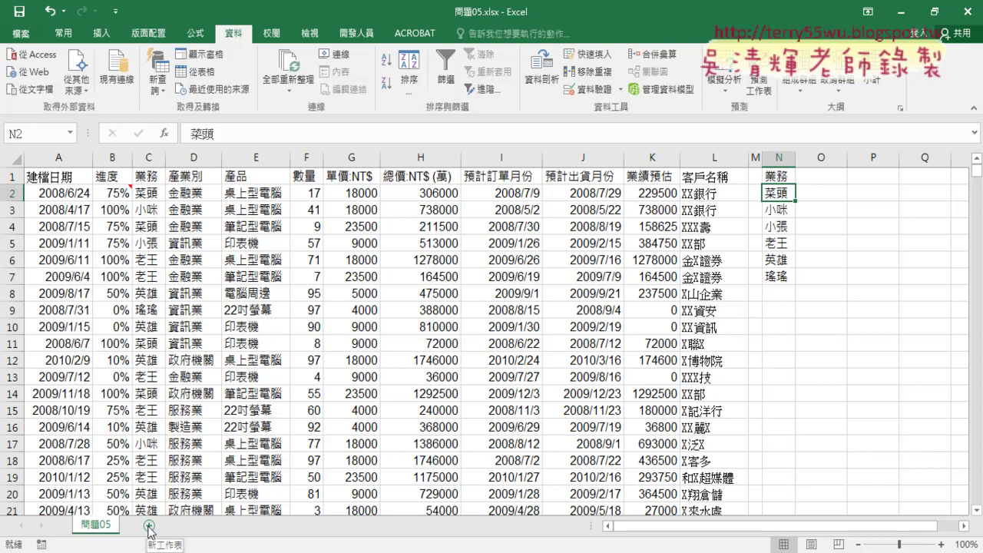
# - Turn on AutoFilter and filter 業務 to 菜頭 only, showing 421 of 2499 records
pyautogui.click(149, 174)
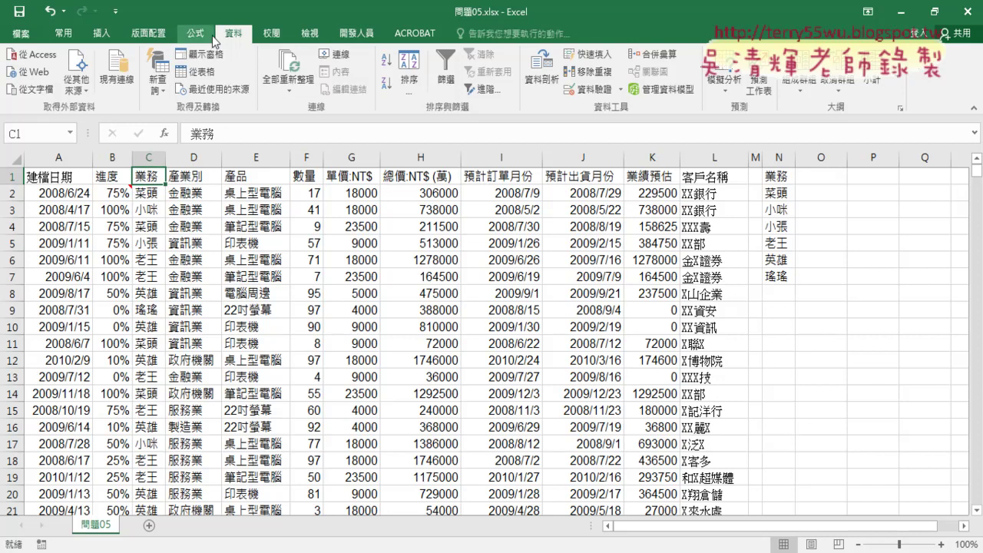
pyautogui.click(445, 73)
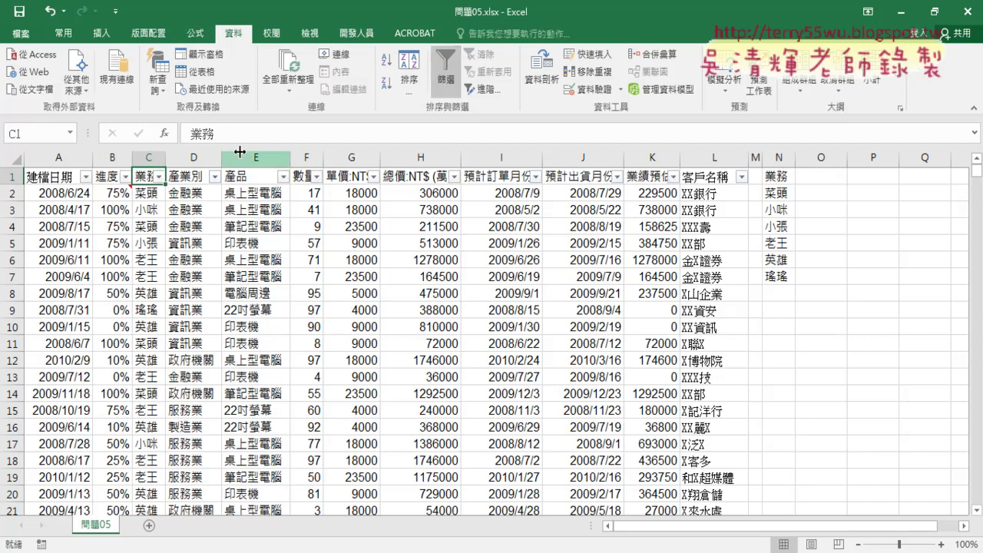
pyautogui.click(159, 177)
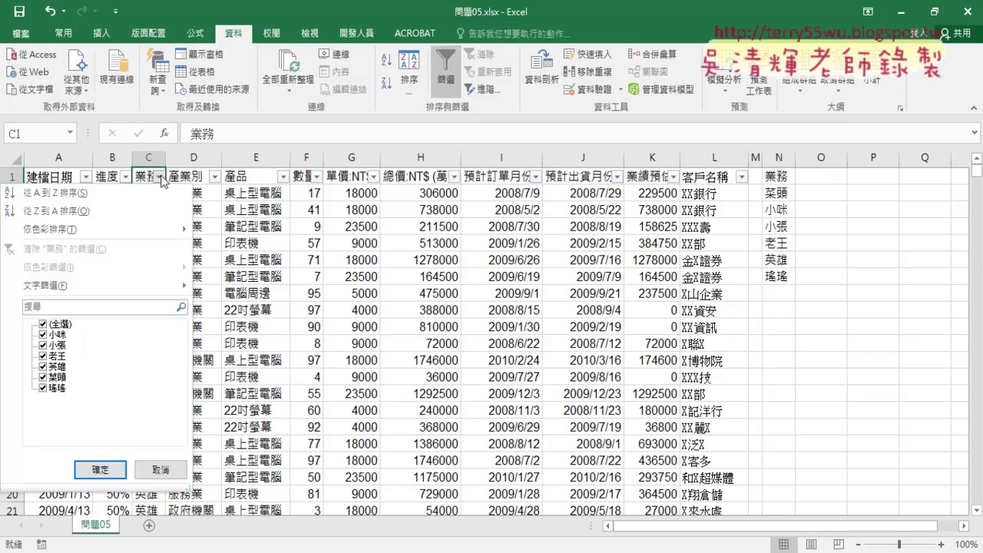
pyautogui.click(43, 325)
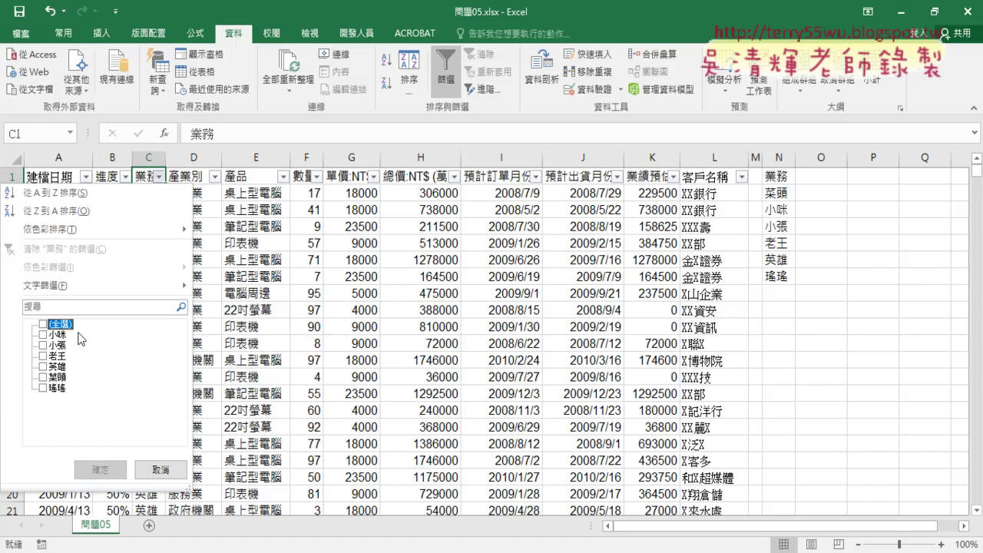
pyautogui.click(43, 378)
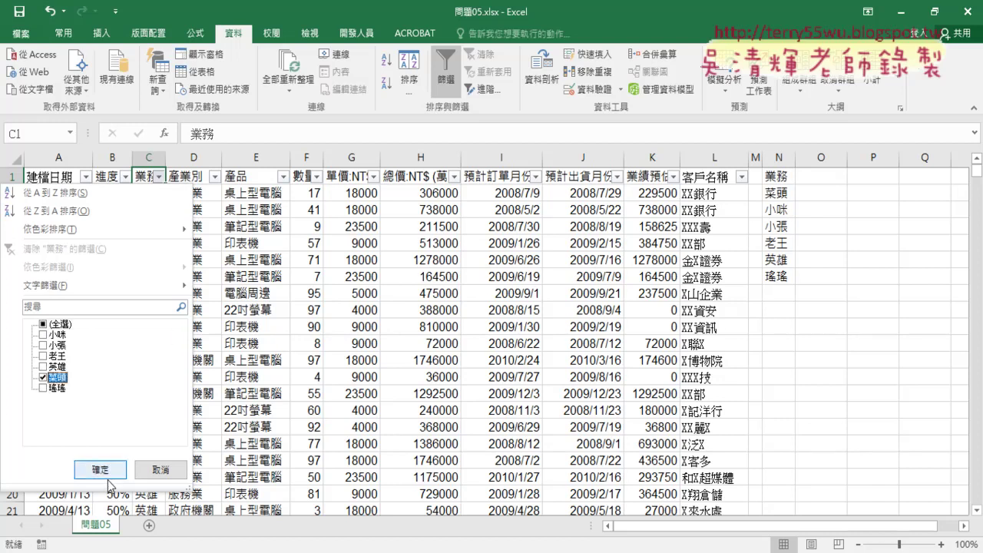
pyautogui.click(101, 470)
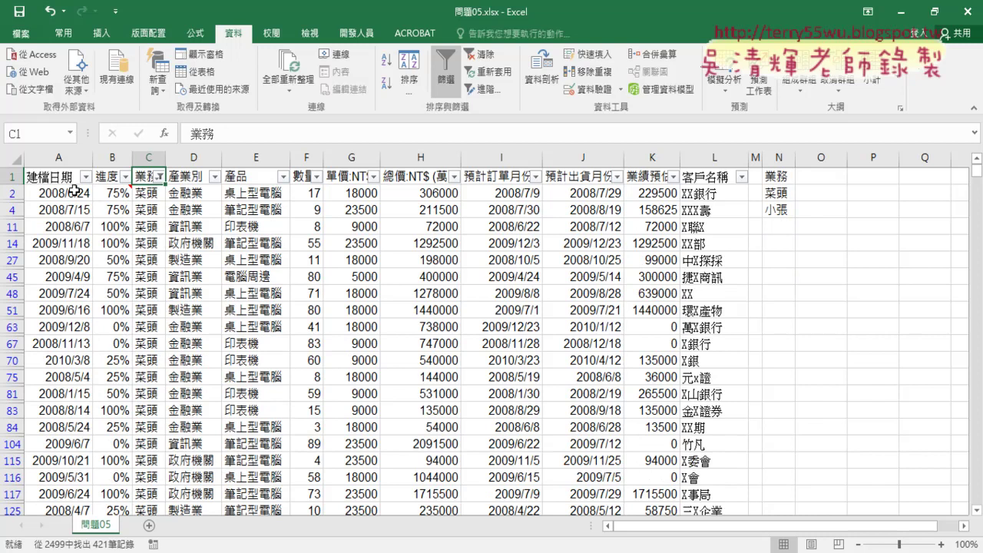